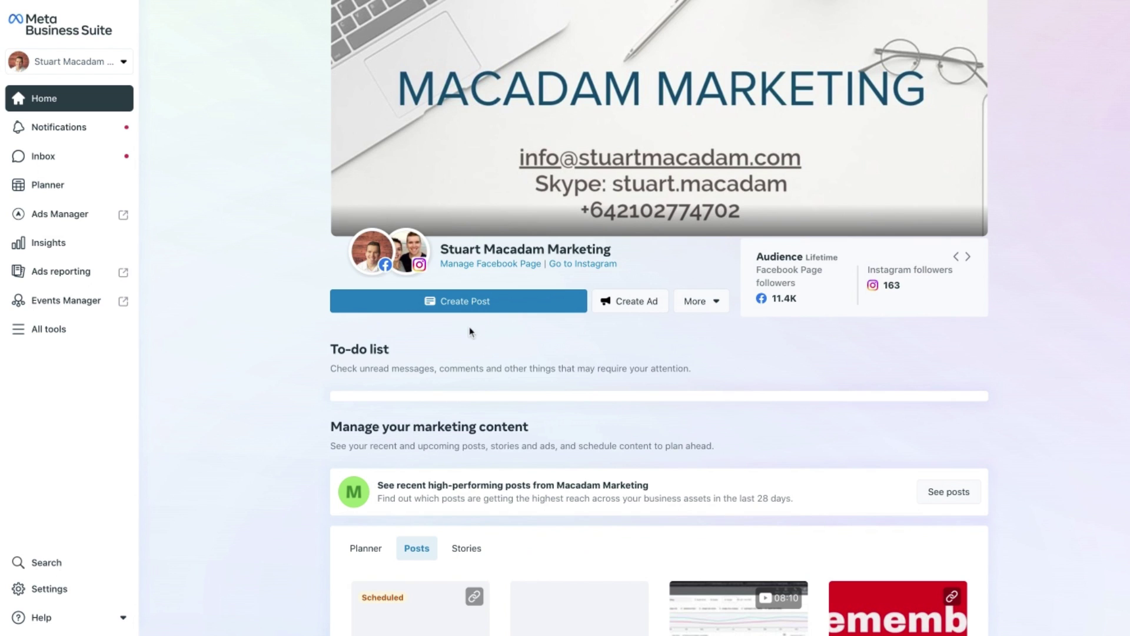
Start a new ad with the Get more leads goal, collecting contact info on Facebook.
click(632, 302)
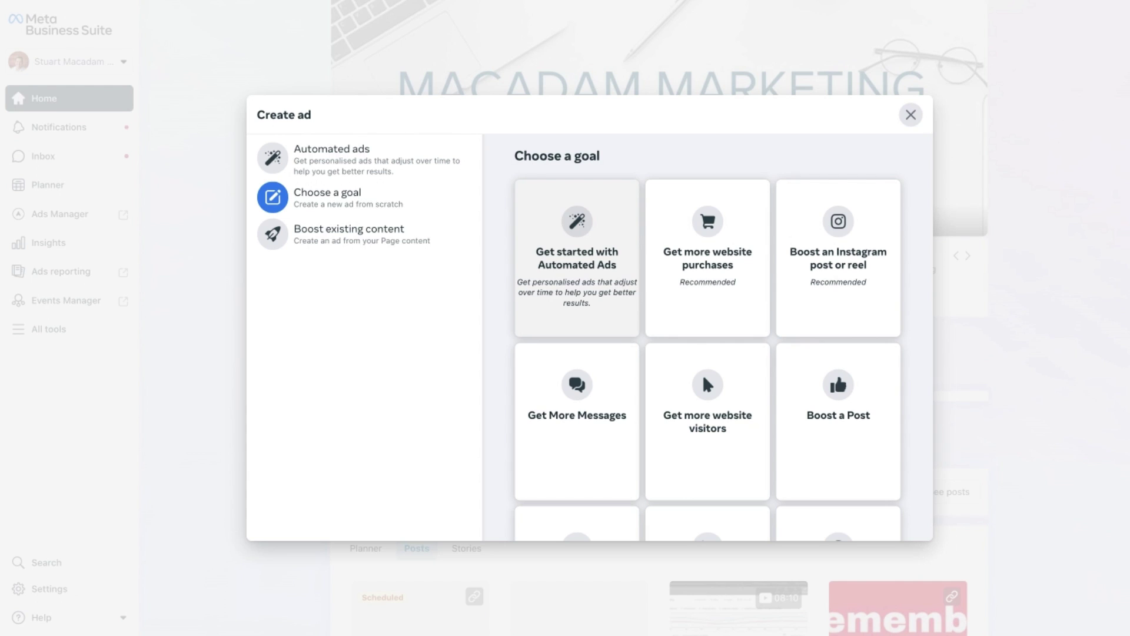
scroll(744, 209, down, 3)
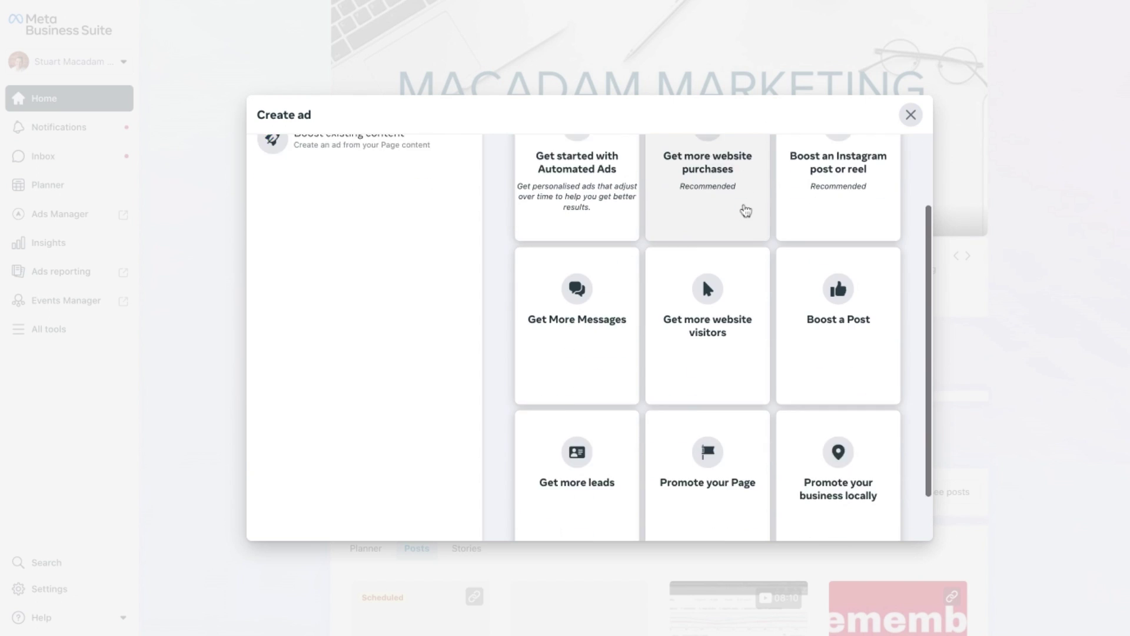
scroll(746, 211, up, 3)
scroll(848, 301, down, 3)
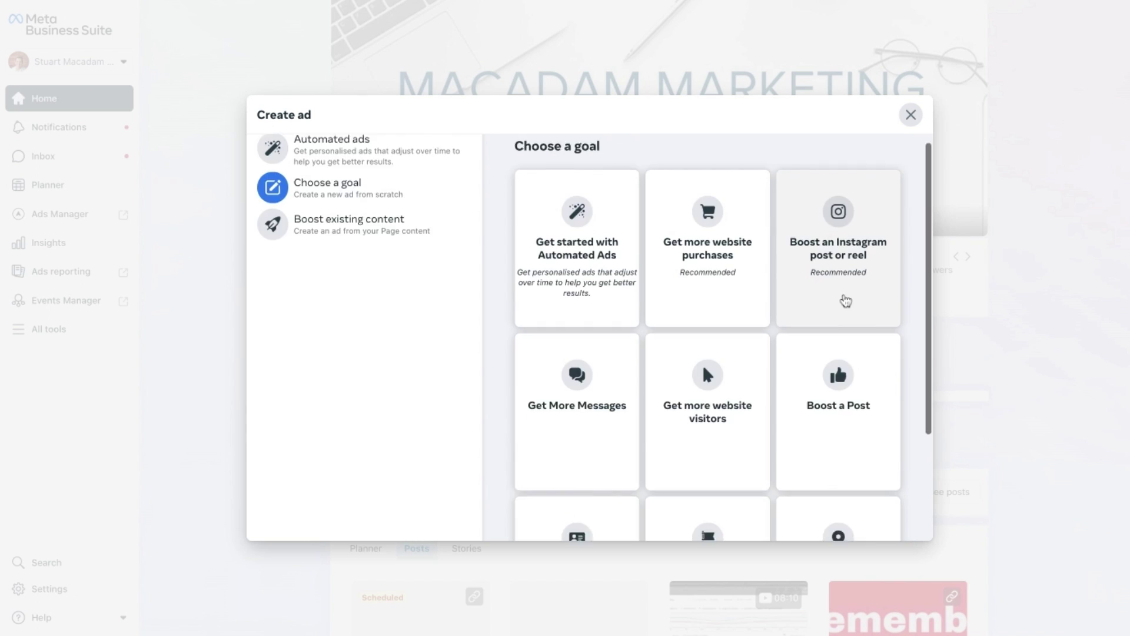
scroll(832, 299, up, 3)
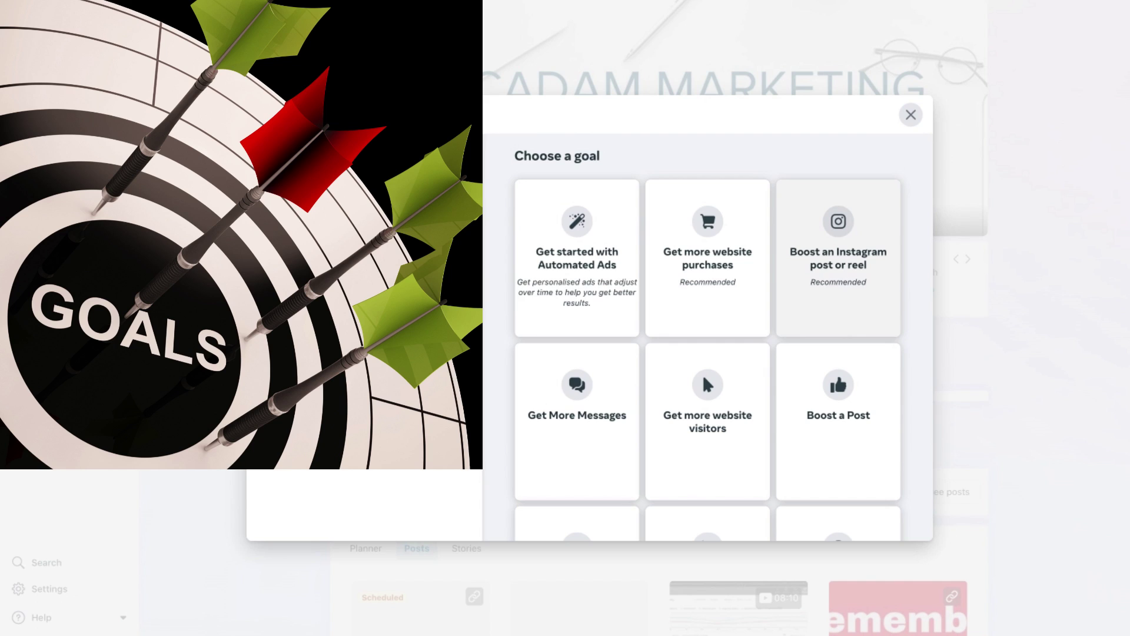
scroll(824, 330, down, 2)
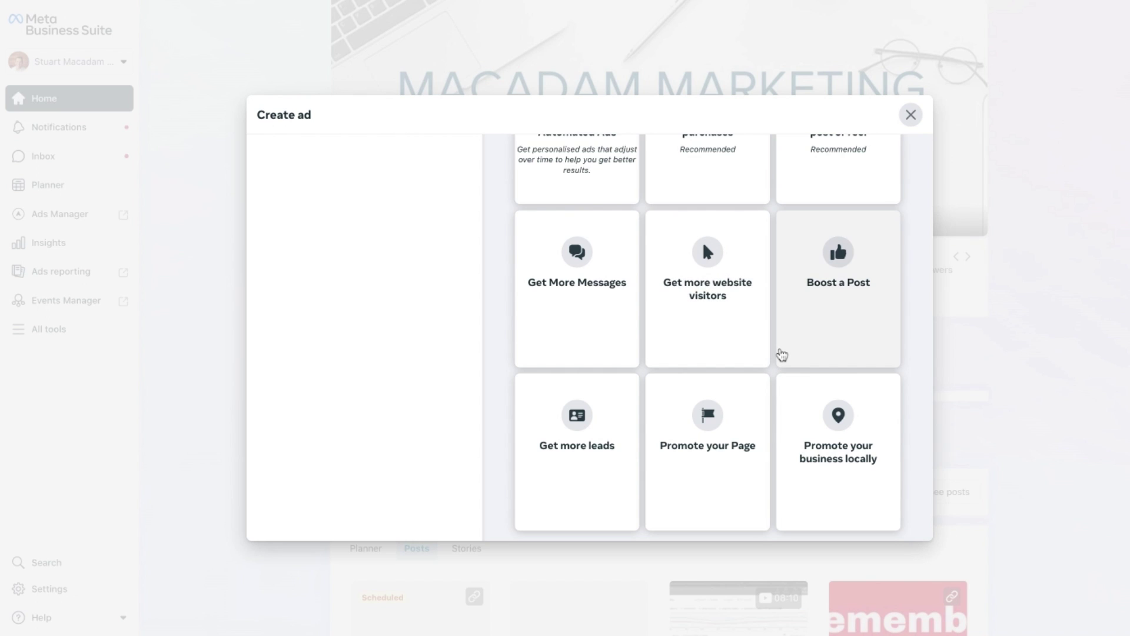
scroll(838, 294, up, 2)
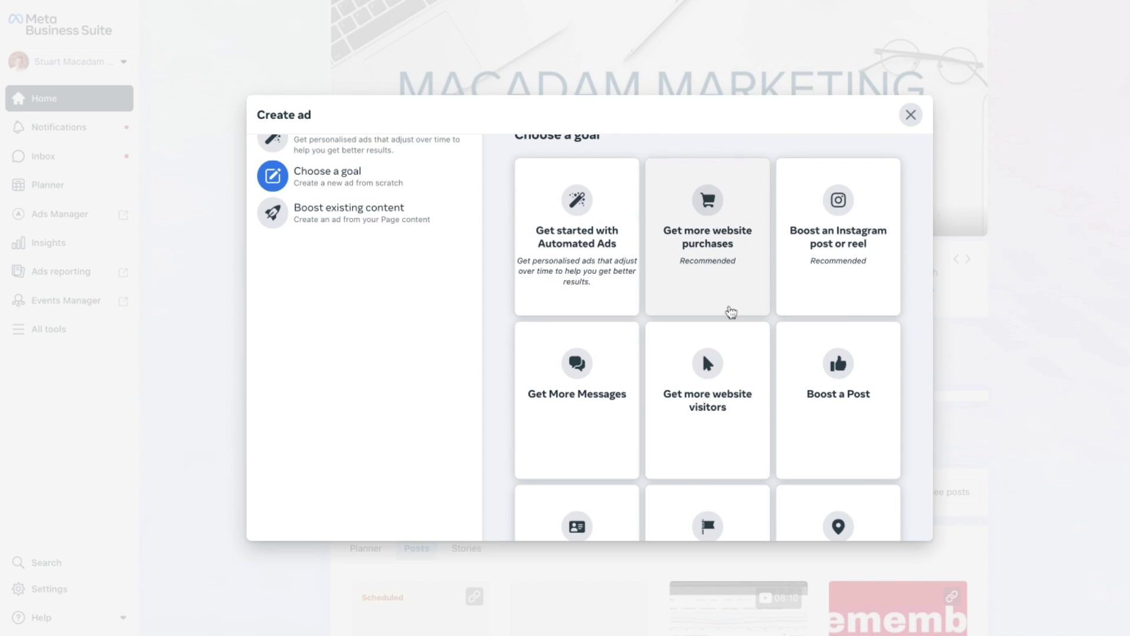
scroll(700, 262, down, 2)
scroll(700, 262, down, 1)
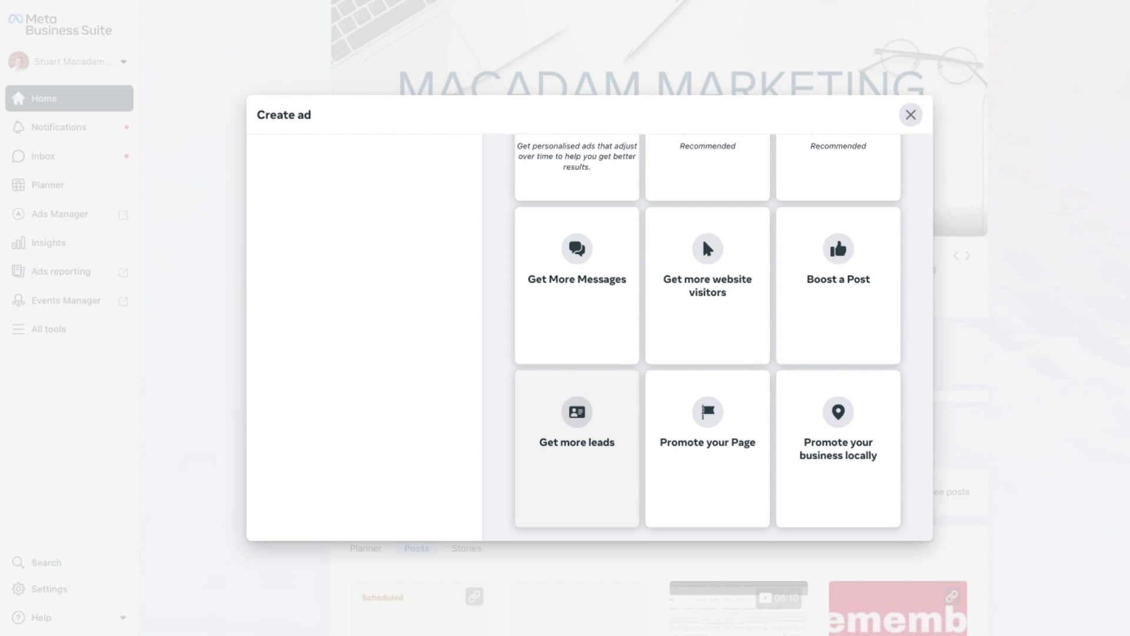
click(577, 429)
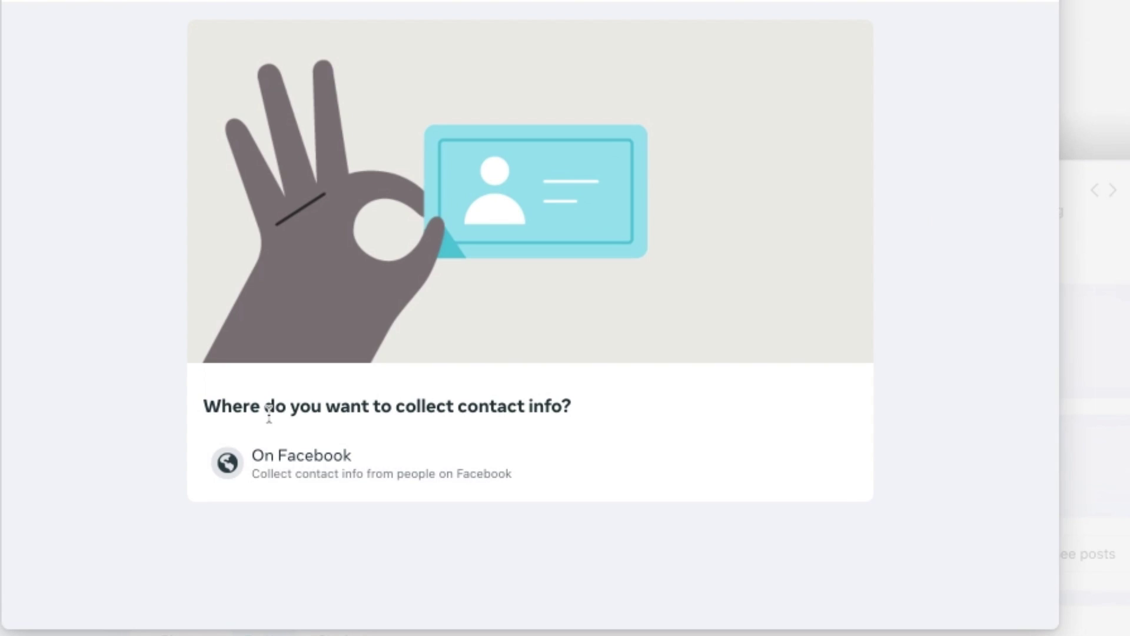
click(290, 477)
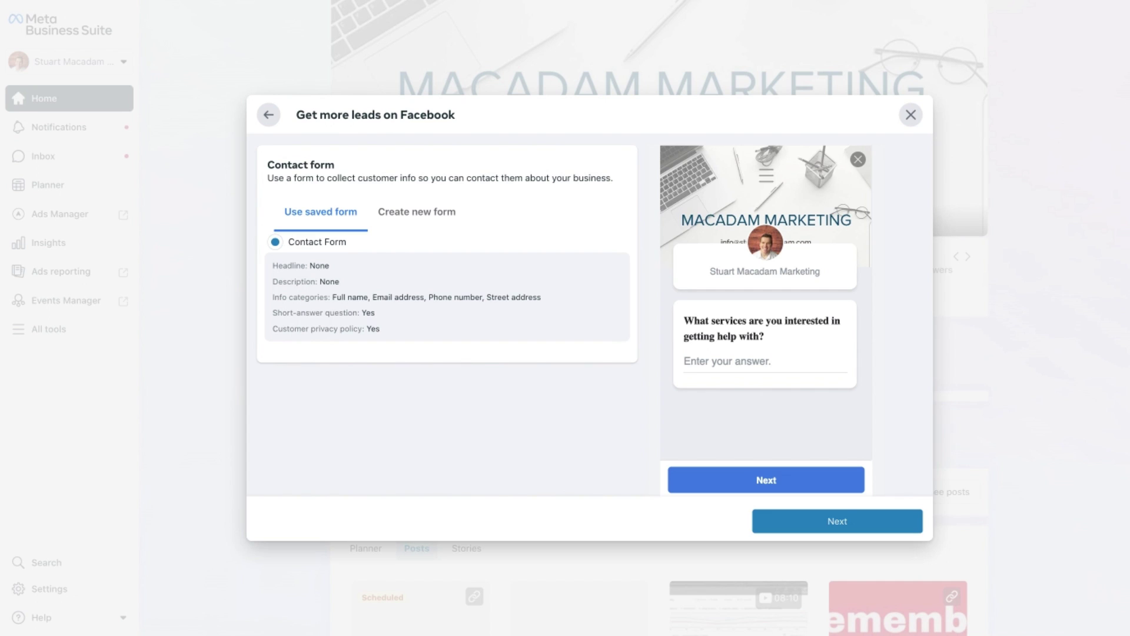
Create a new contact form for the ad and name it Test Form.
click(400, 222)
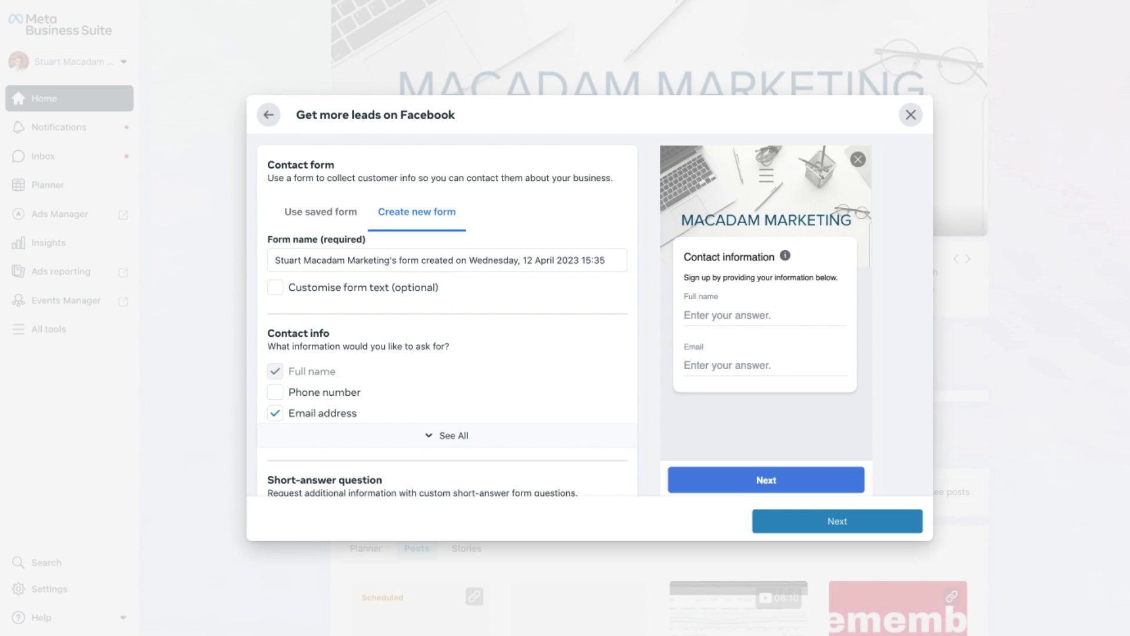
triple_click(610, 262)
text(Test Form)
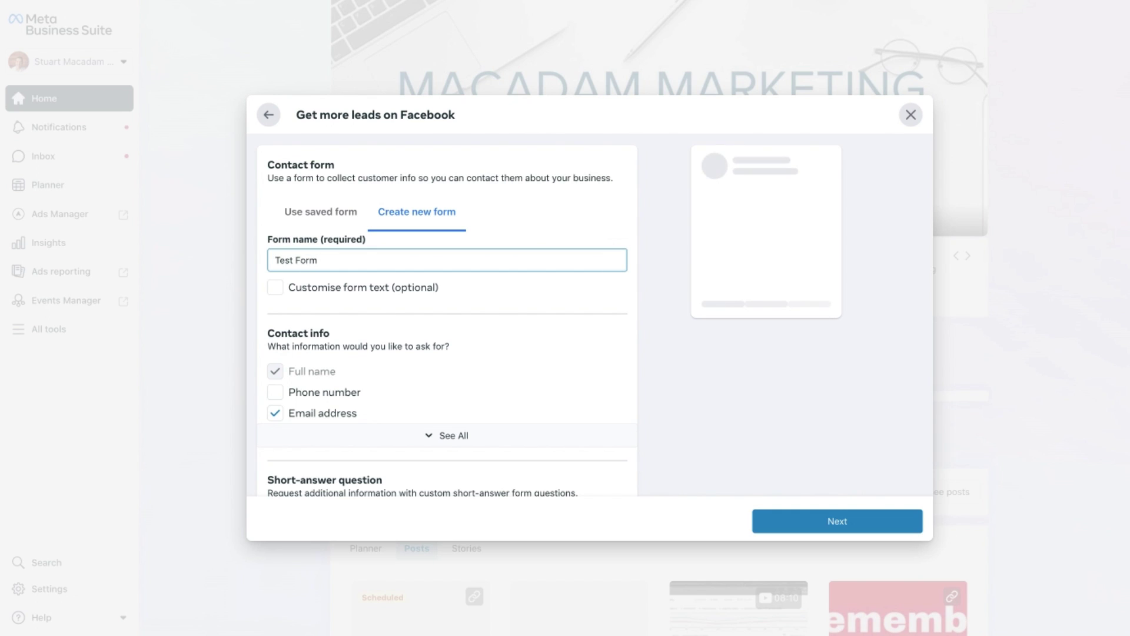
Expand the contact info options and add phone number, job title and company name to the requested information.
scroll(312, 392, down, 2)
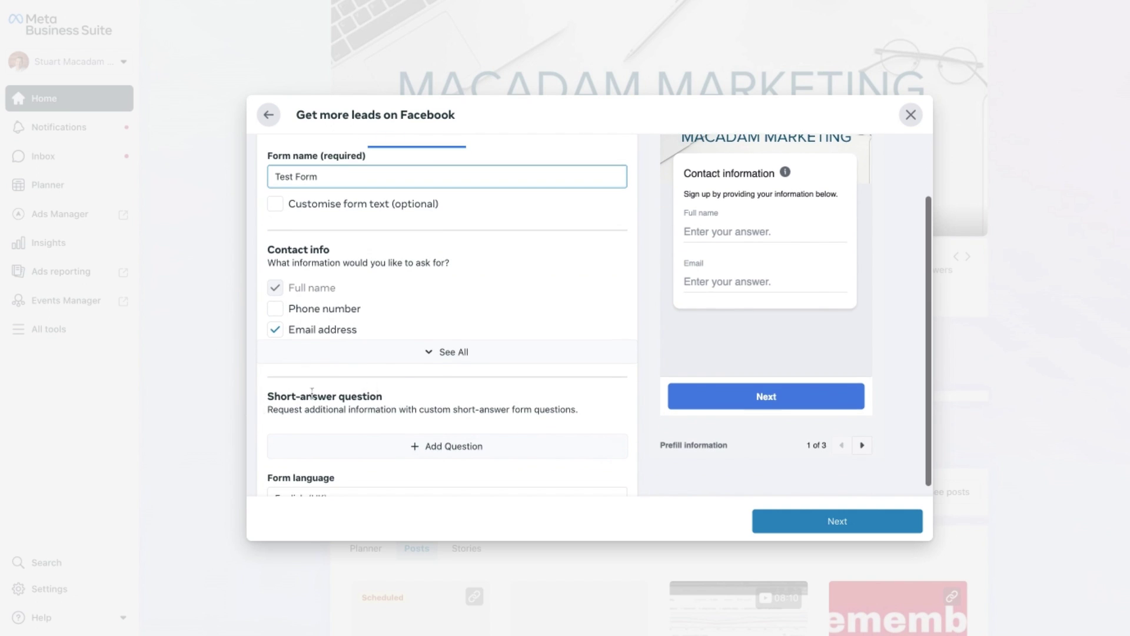
click(411, 353)
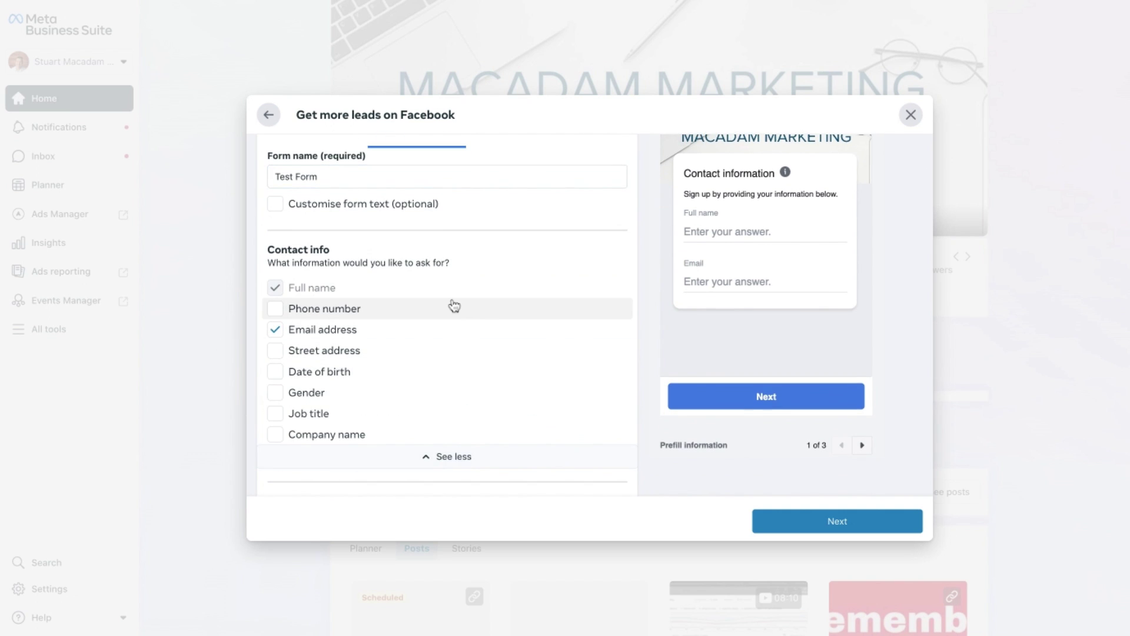
scroll(454, 306, down, 1)
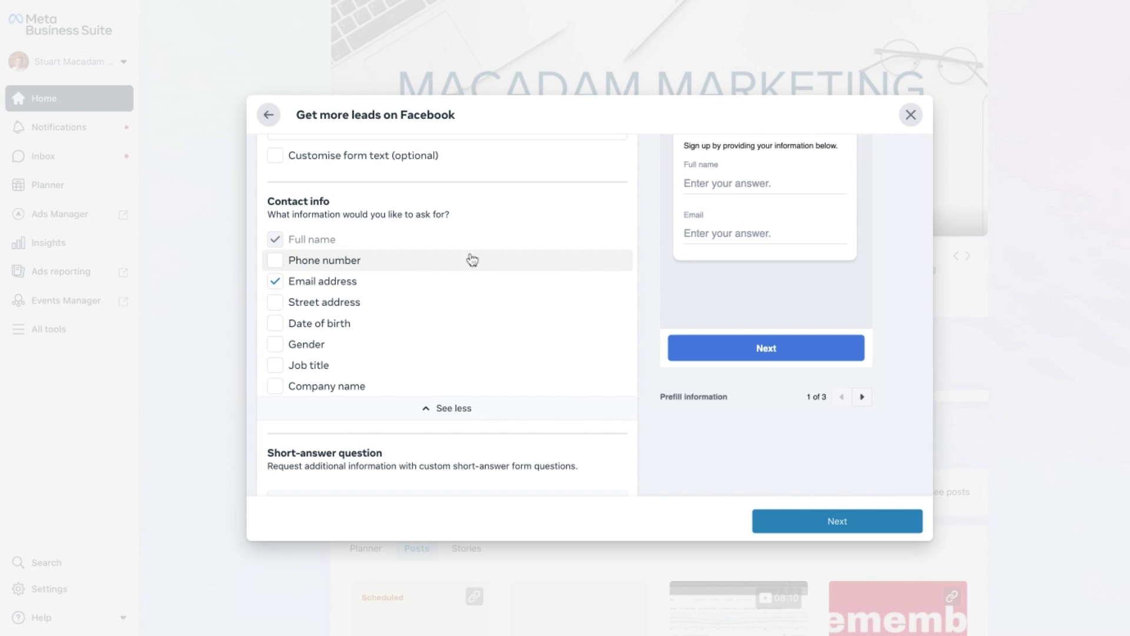
scroll(766, 246, up, 1)
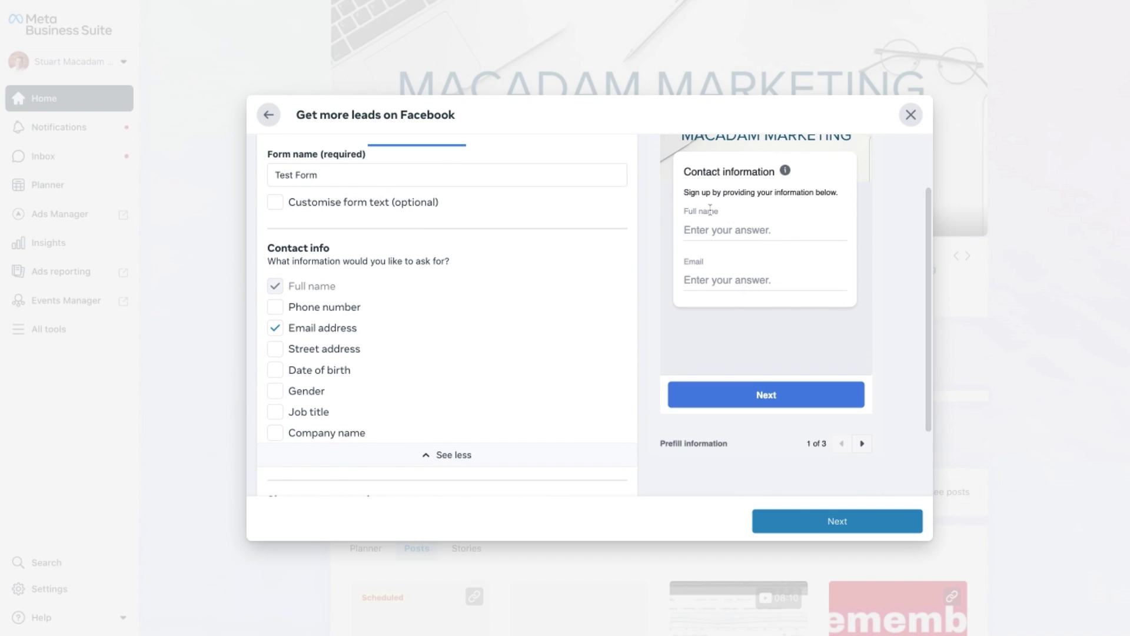
scroll(803, 207, up, 2)
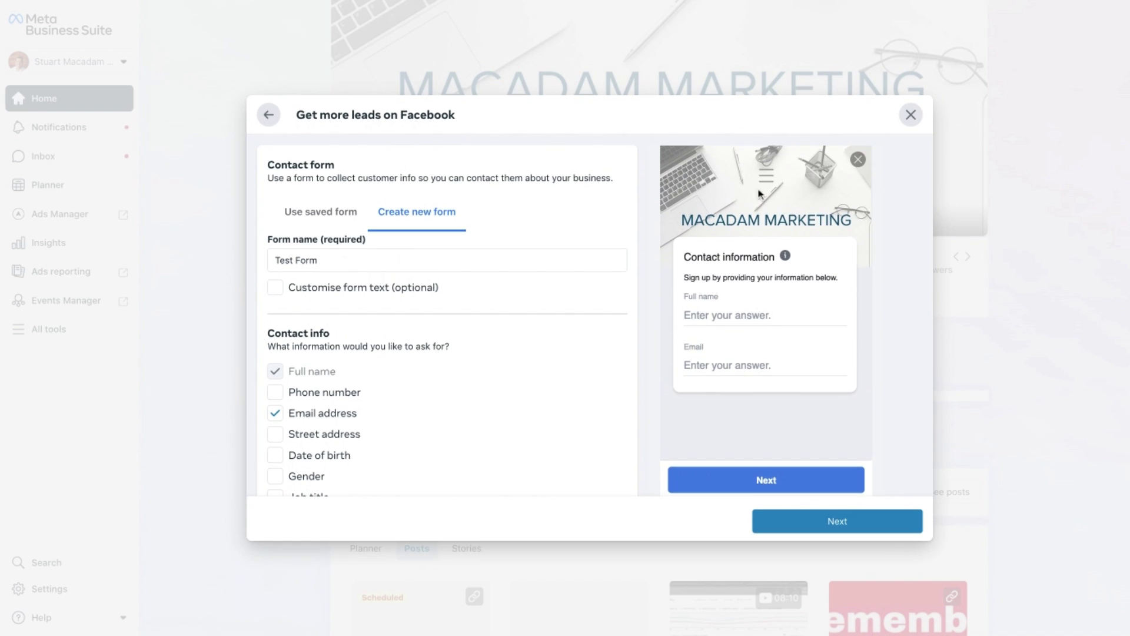
scroll(841, 219, down, 2)
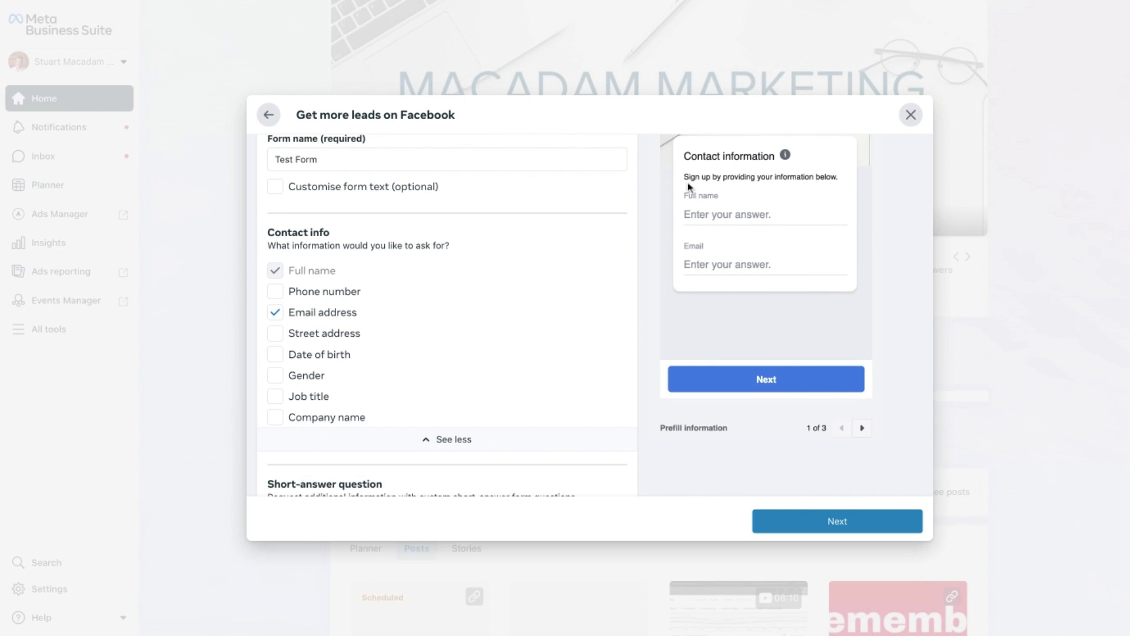
click(275, 293)
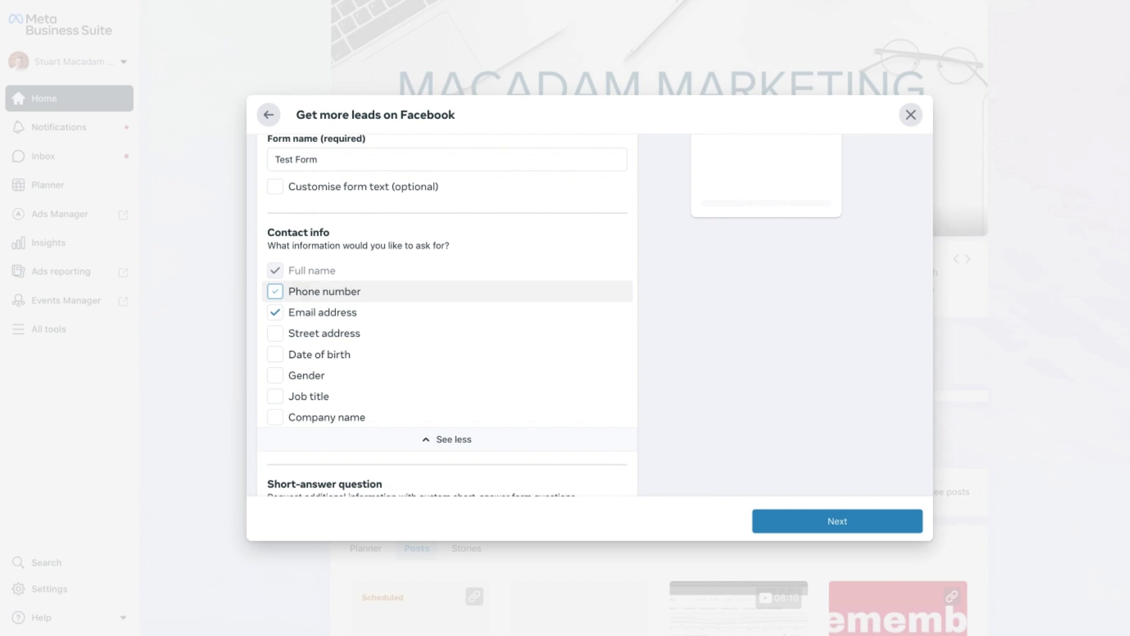
click(276, 398)
click(275, 416)
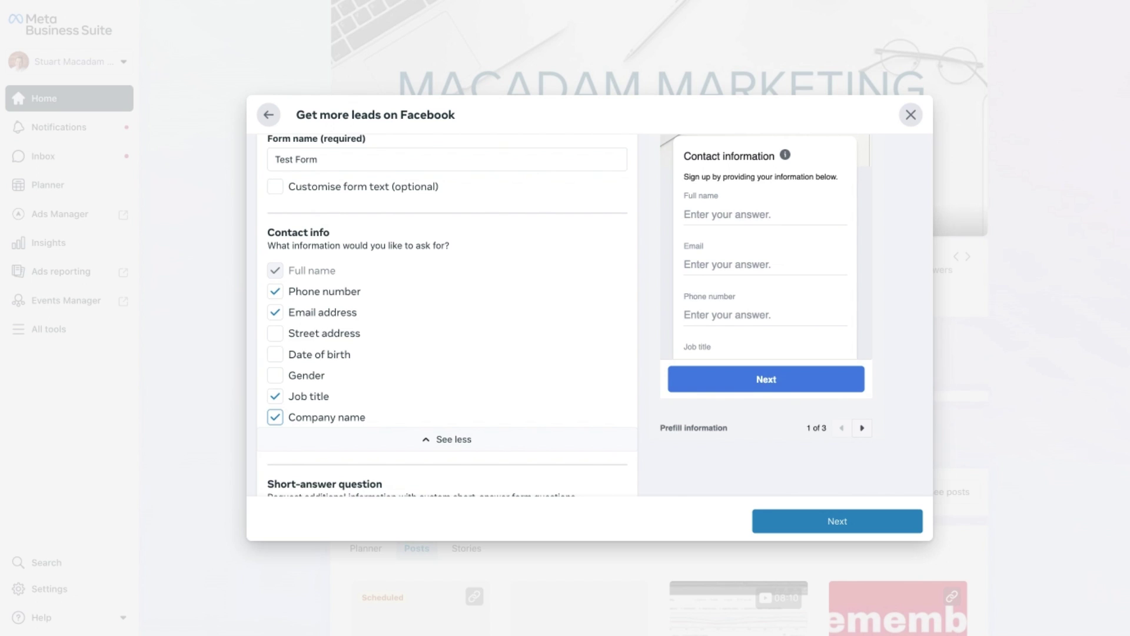
Add the short-answer question "How much do you spend on paid ads every month?" to the form.
scroll(764, 288, up, 2)
scroll(764, 288, down, 3)
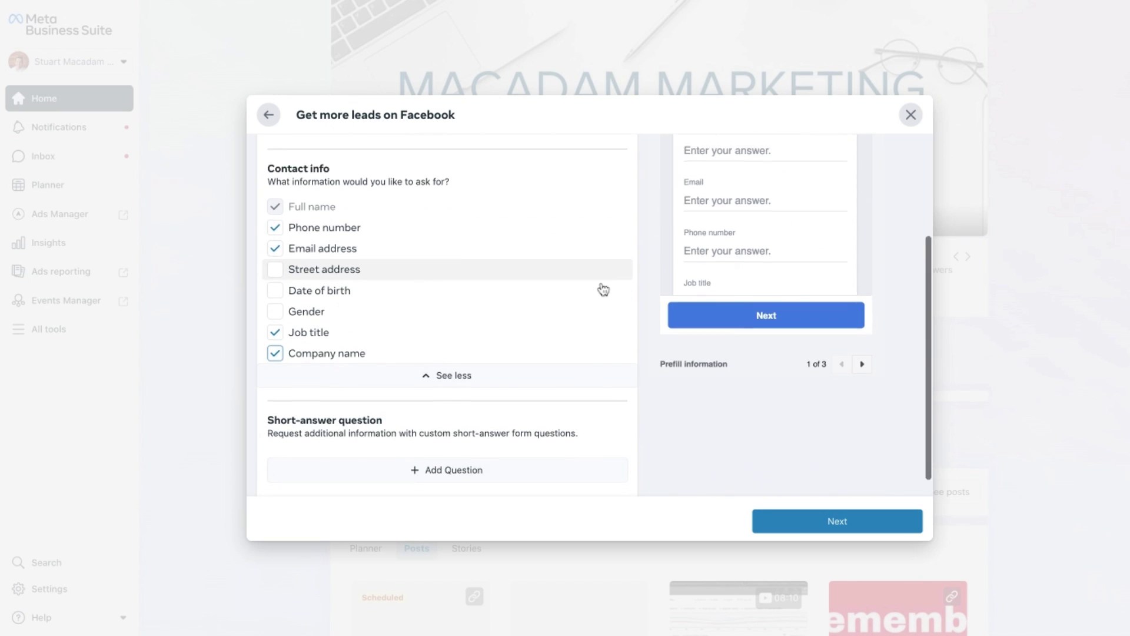
scroll(603, 289, down, 2)
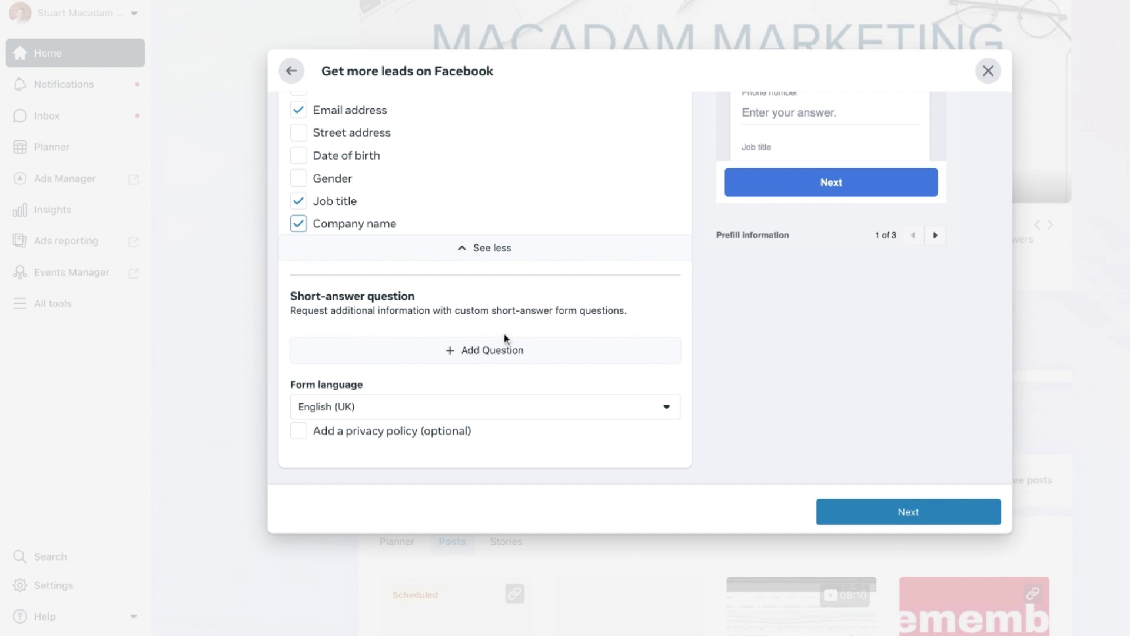
click(494, 350)
click(386, 365)
text(How much)
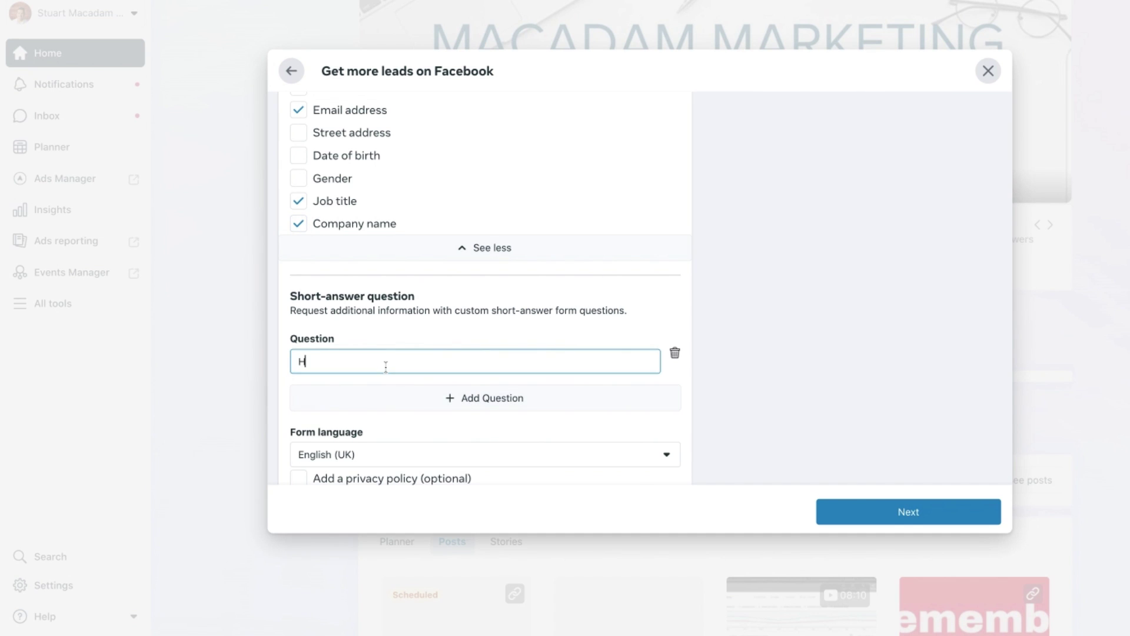
text( do you spend on paid ads every month?)
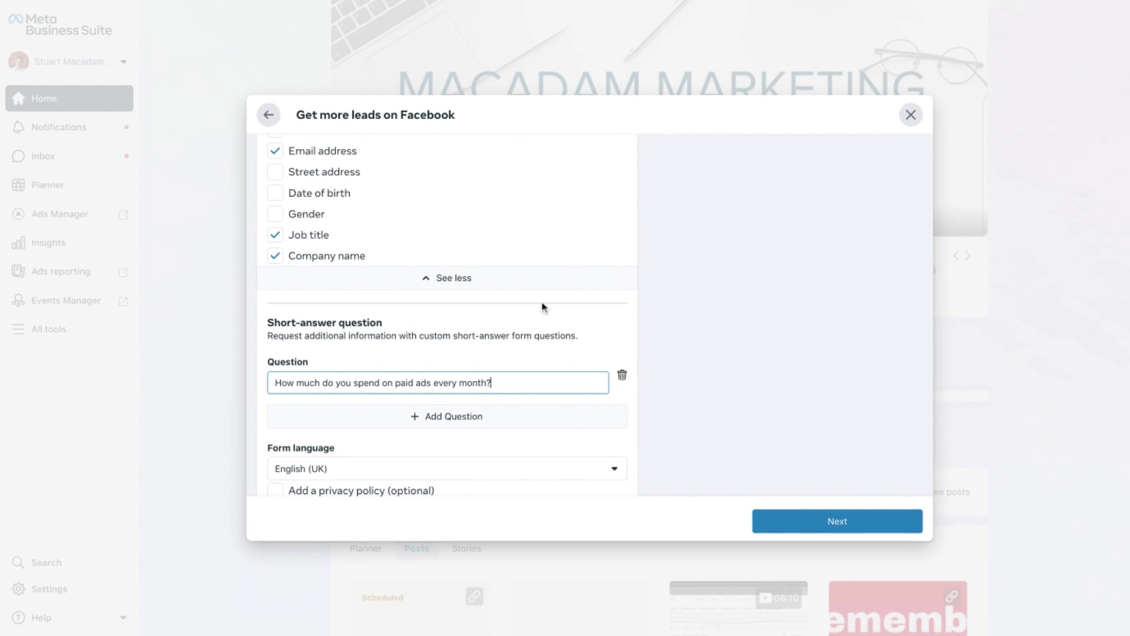
Review the form preview from the custom question through contact information and privacy policy to the message for leads.
scroll(606, 262, up, 3)
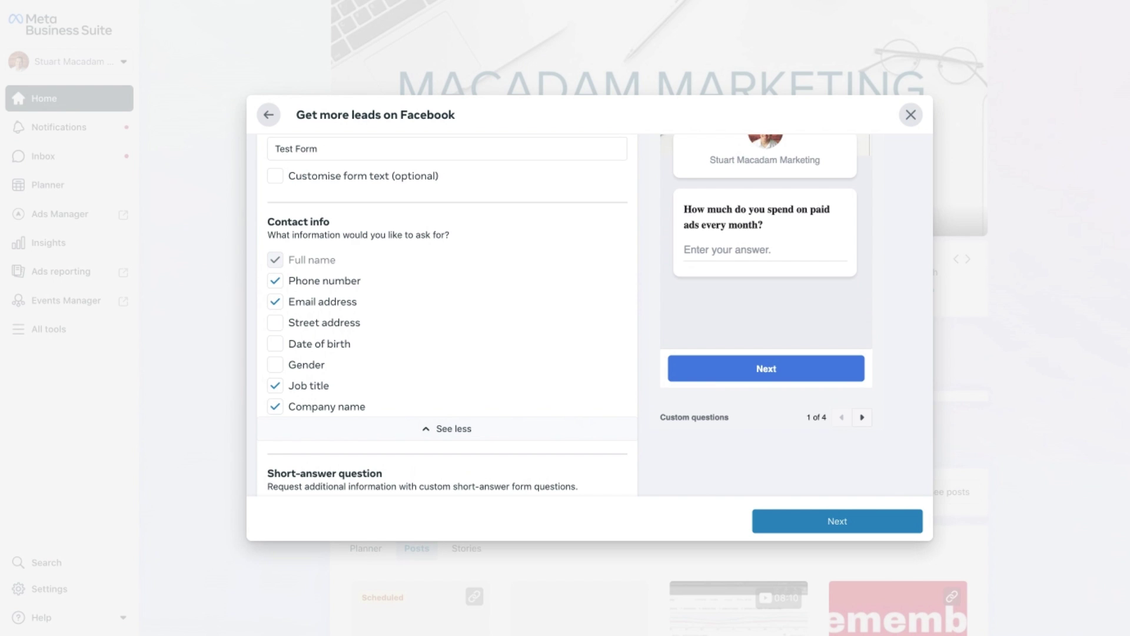
scroll(621, 277, up, 3)
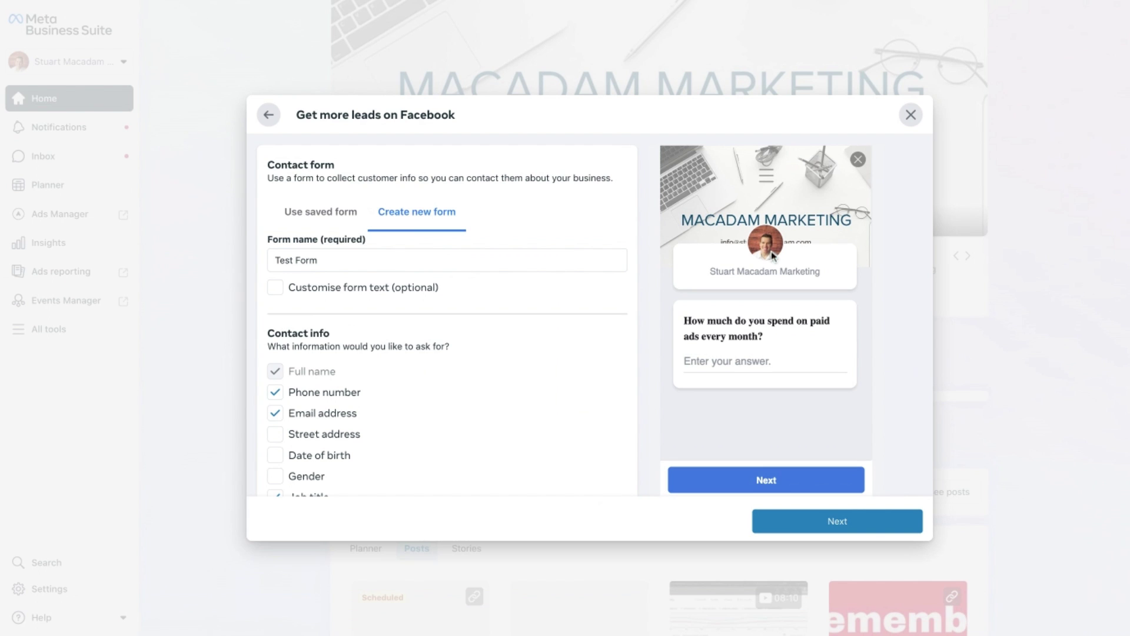
scroll(899, 540, down, 2)
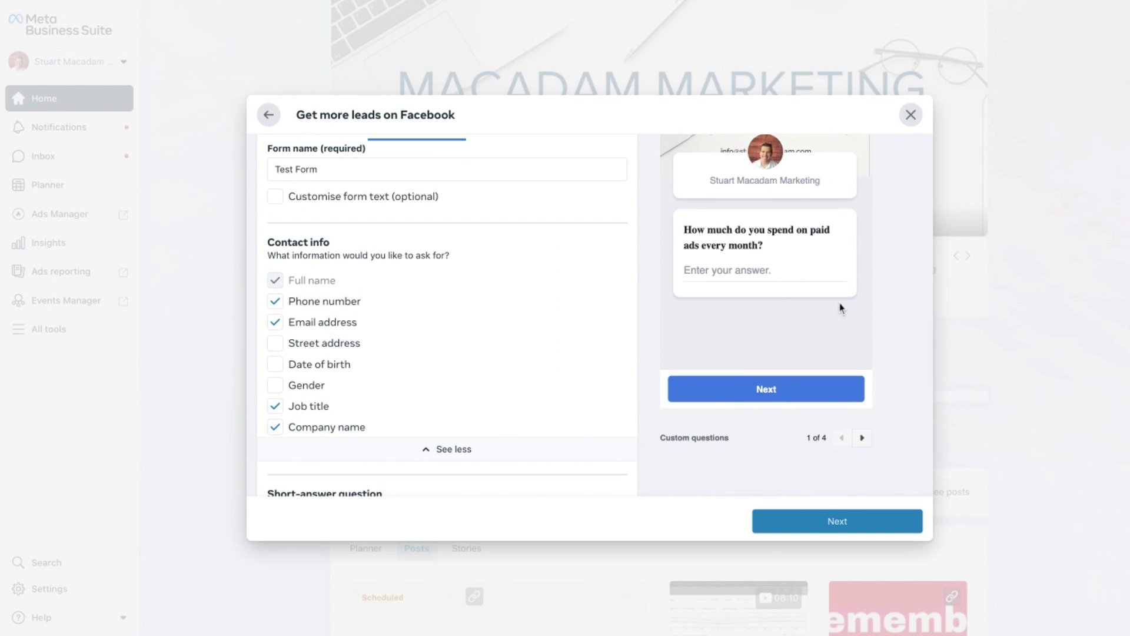
click(863, 439)
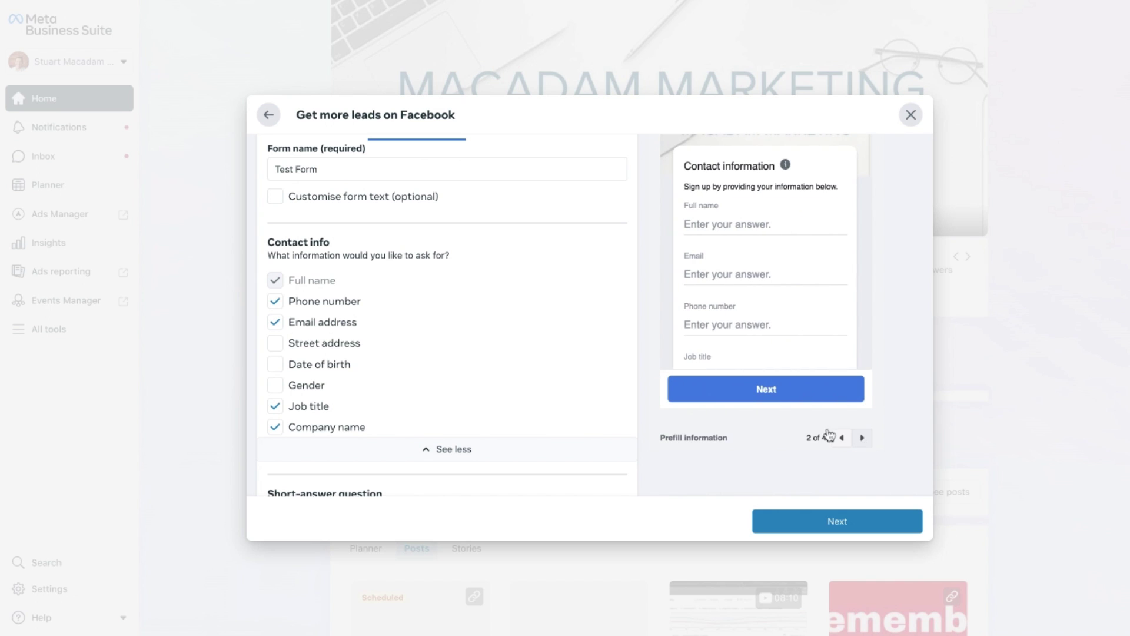
scroll(773, 275, down, 1)
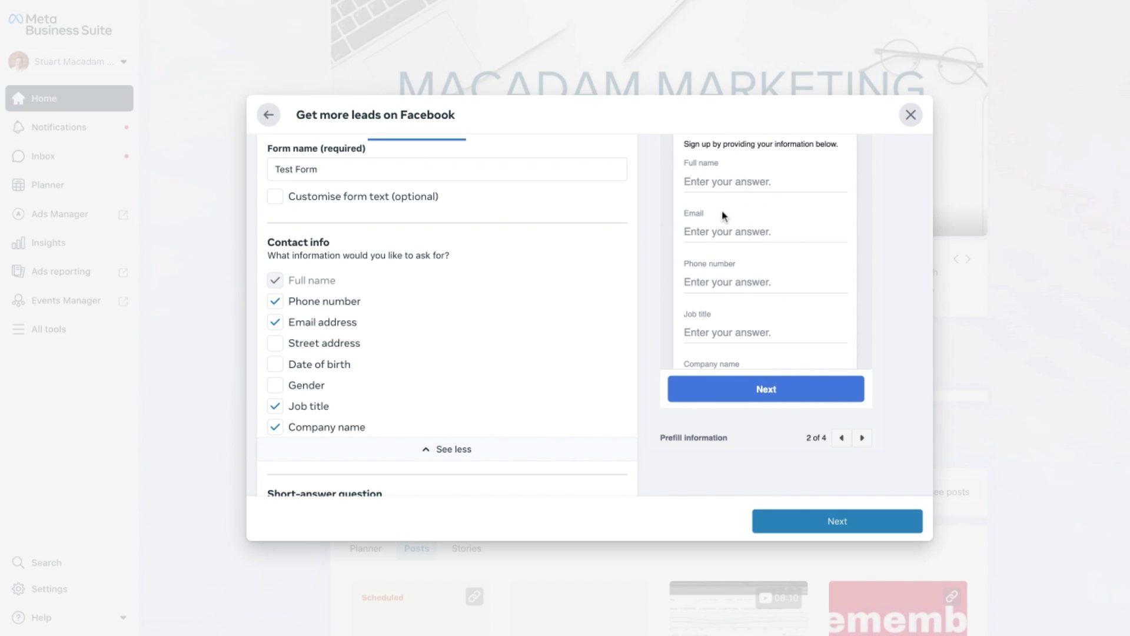
scroll(810, 304, up, 1)
scroll(810, 304, down, 1)
click(863, 438)
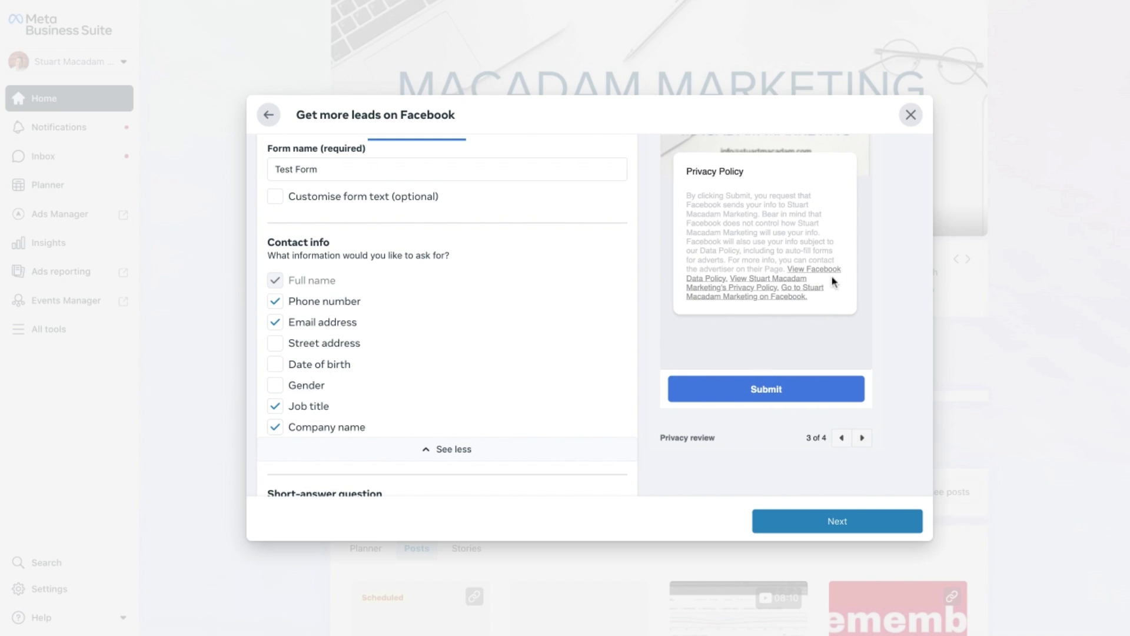
click(862, 451)
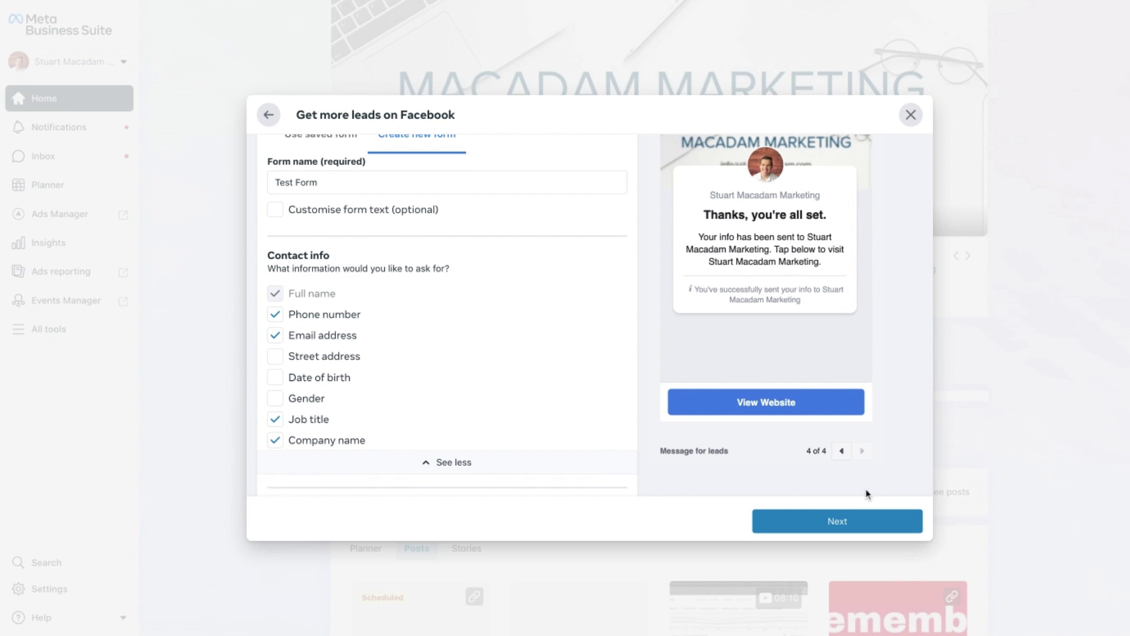
Accept the completed contact form and continue to the ad creative settings.
scroll(591, 328, down, 4)
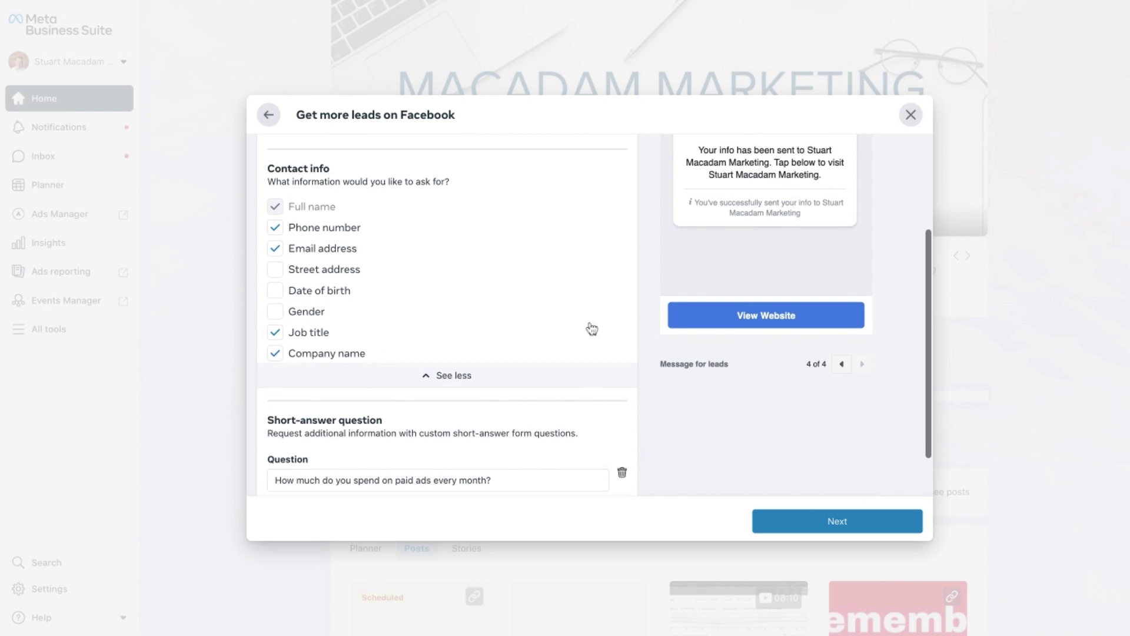
click(848, 521)
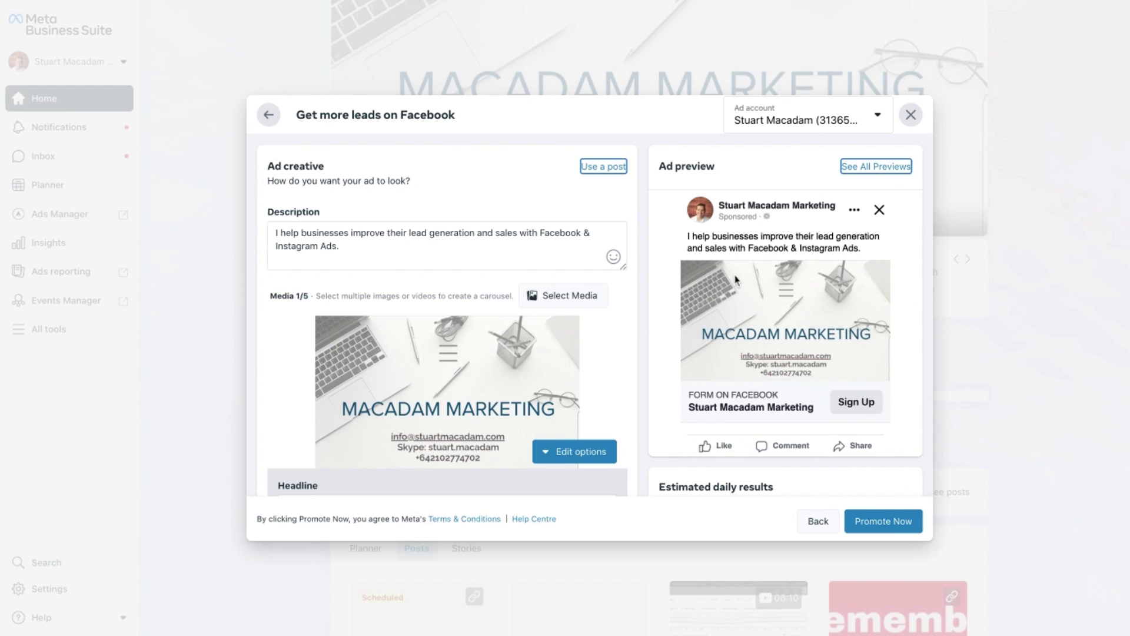
scroll(452, 296, down, 2)
scroll(452, 296, up, 2)
Replace the ad description with "We help businesses spending at least $1,000 a month on ads.".
drag(339, 247, 252, 240)
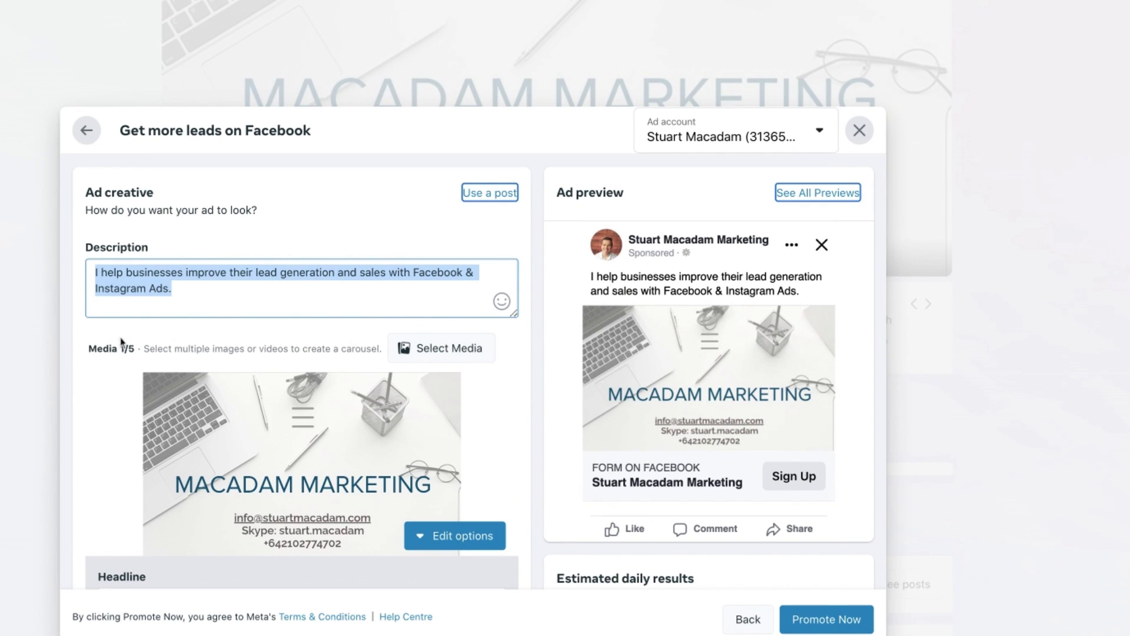
text(We help businesses spendin)
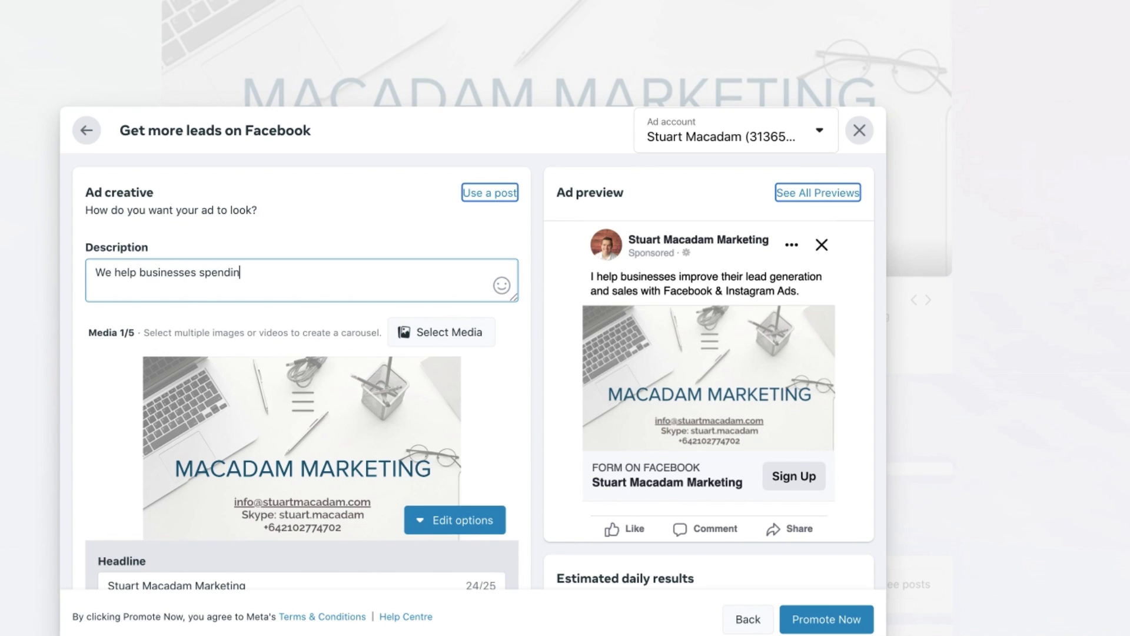
text(g at least 0000)
key(BackSpace)
key(BackSpace)
key(BackSpace)
key(BackSpace)
key(BackSpace)
text($1,000 a month on ads.)
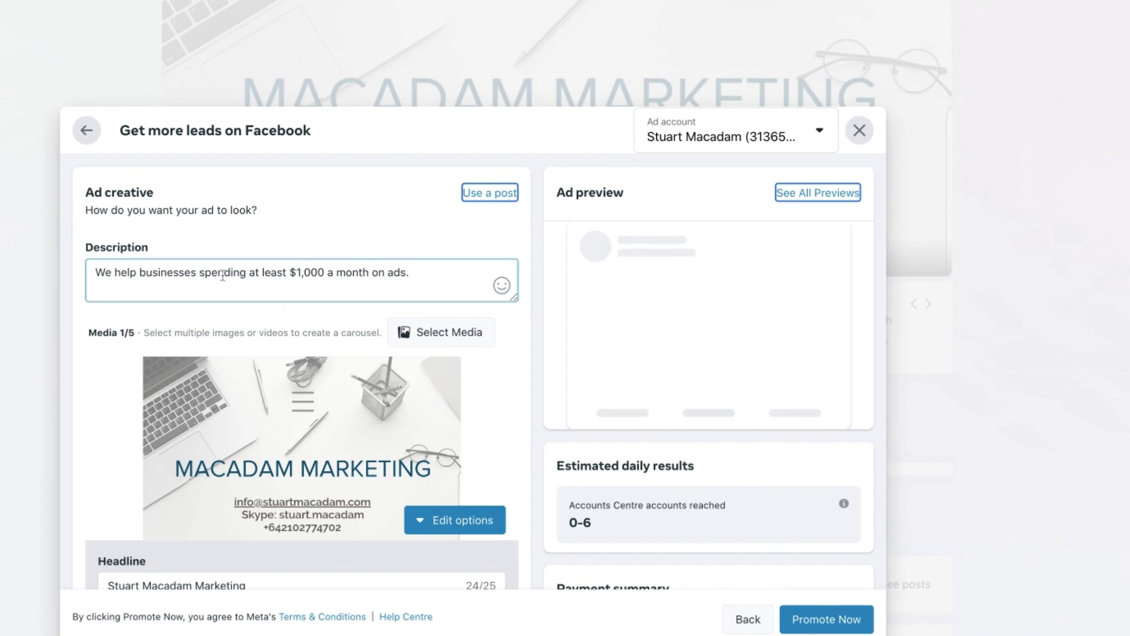
Append "Contact us for a free quote." to the end of the ad description.
text( Contact us for a free quote.)
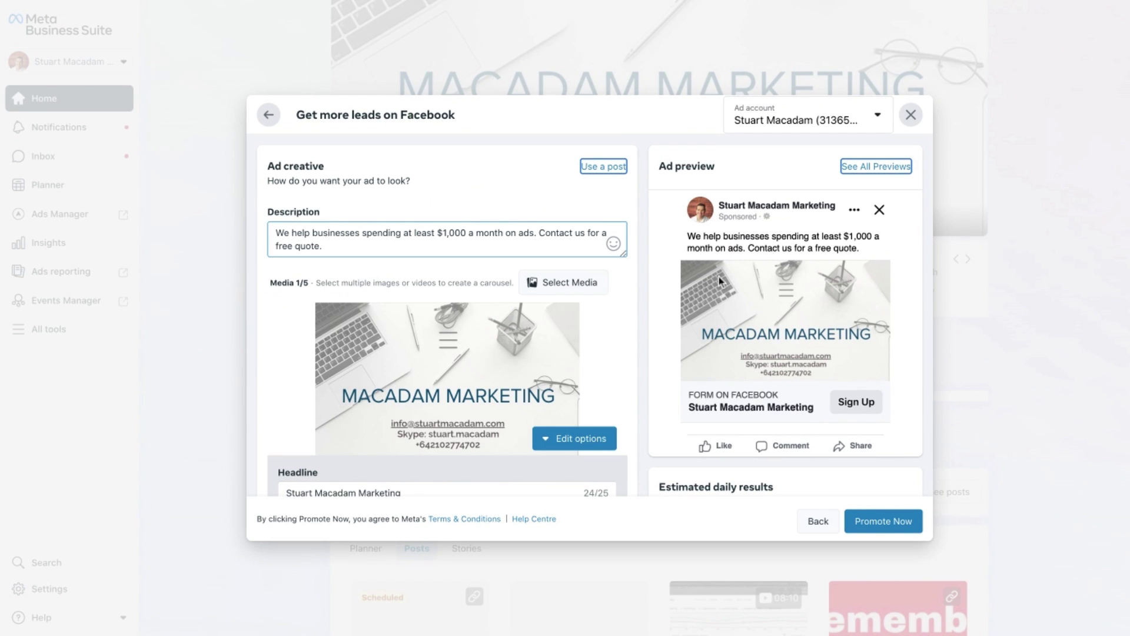
Replace the ad image with the existing library photo of a man in a dark suit and check it in the ad preview.
scroll(359, 289, down, 1)
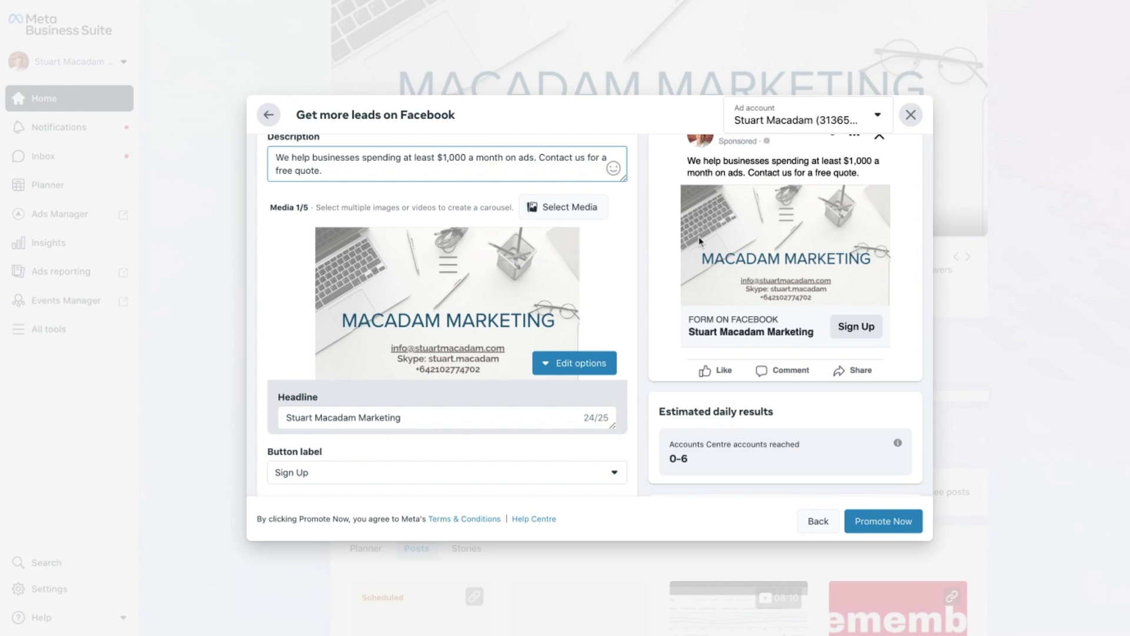
scroll(580, 280, down, 1)
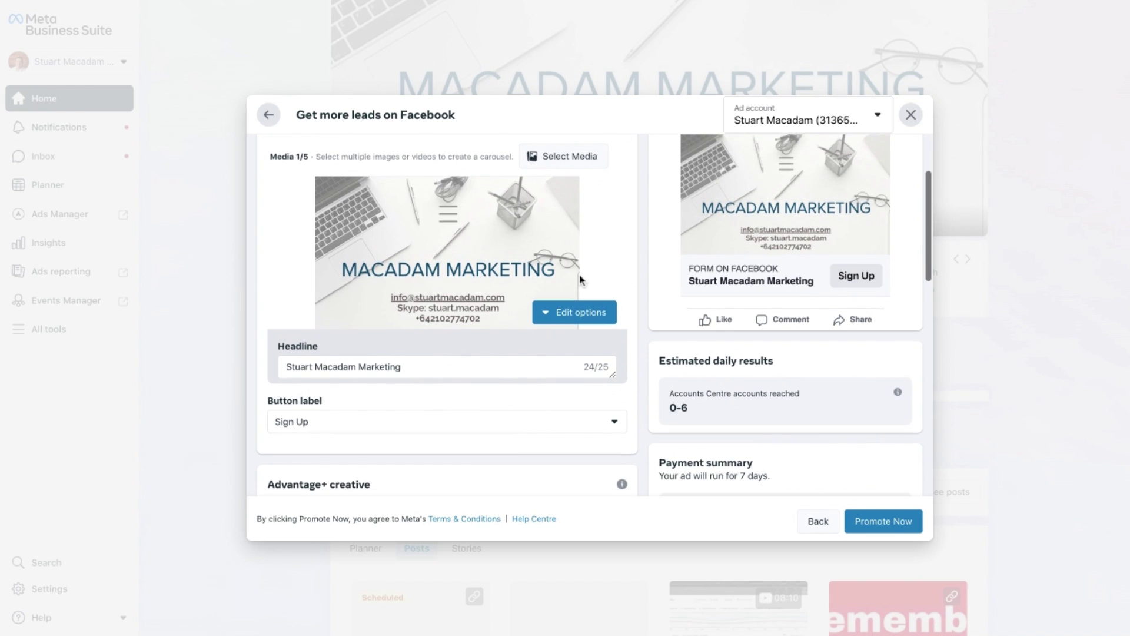
click(546, 321)
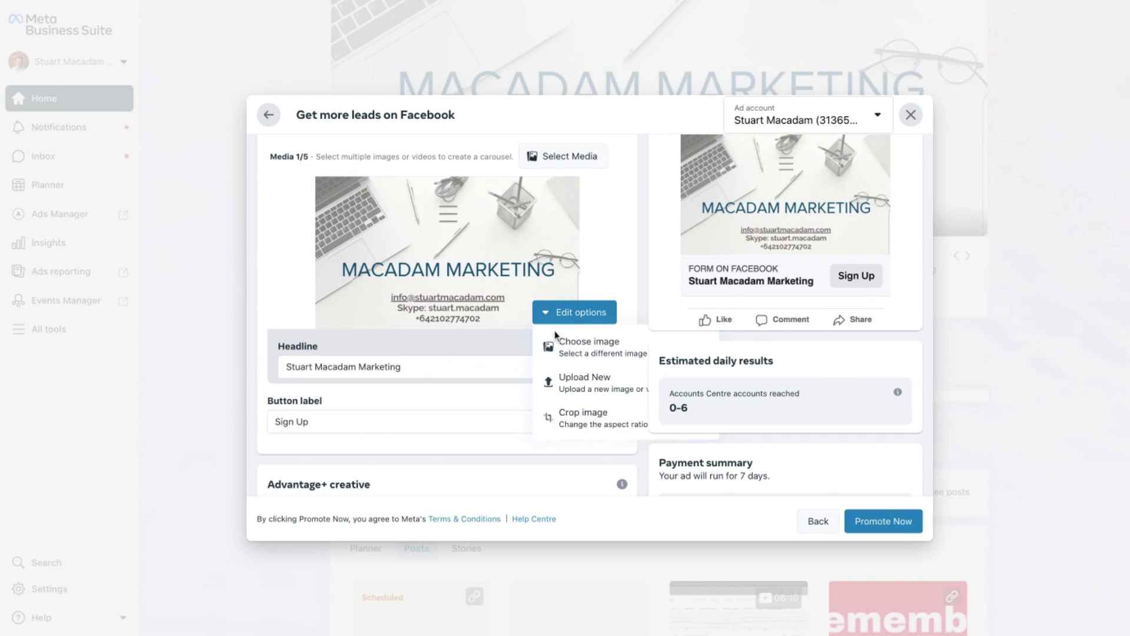
click(566, 349)
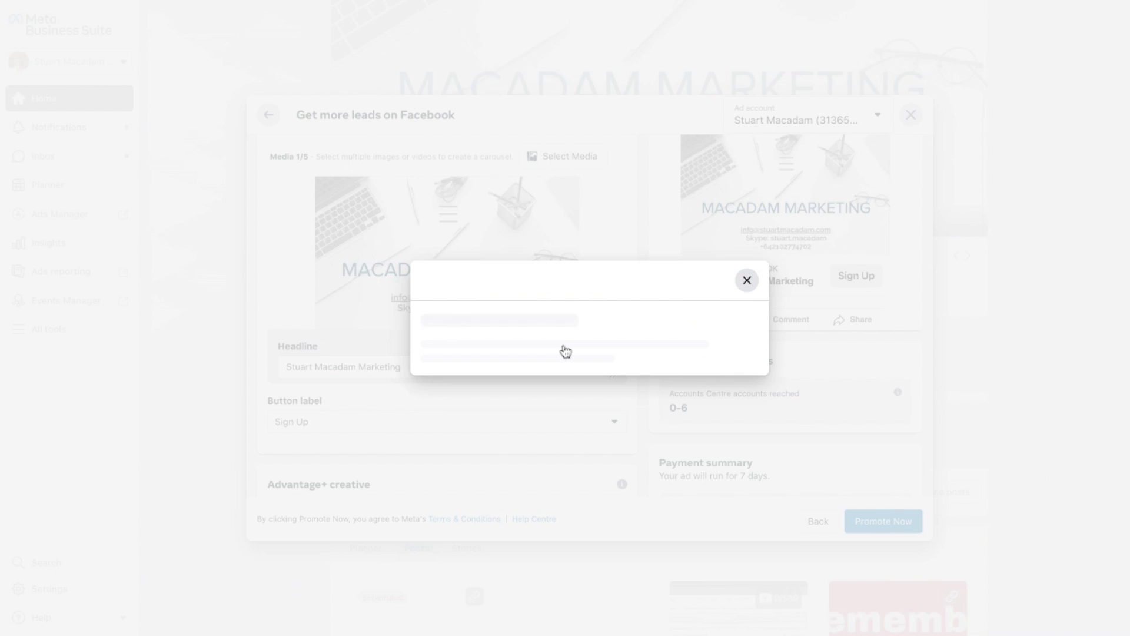
scroll(624, 255, down, 5)
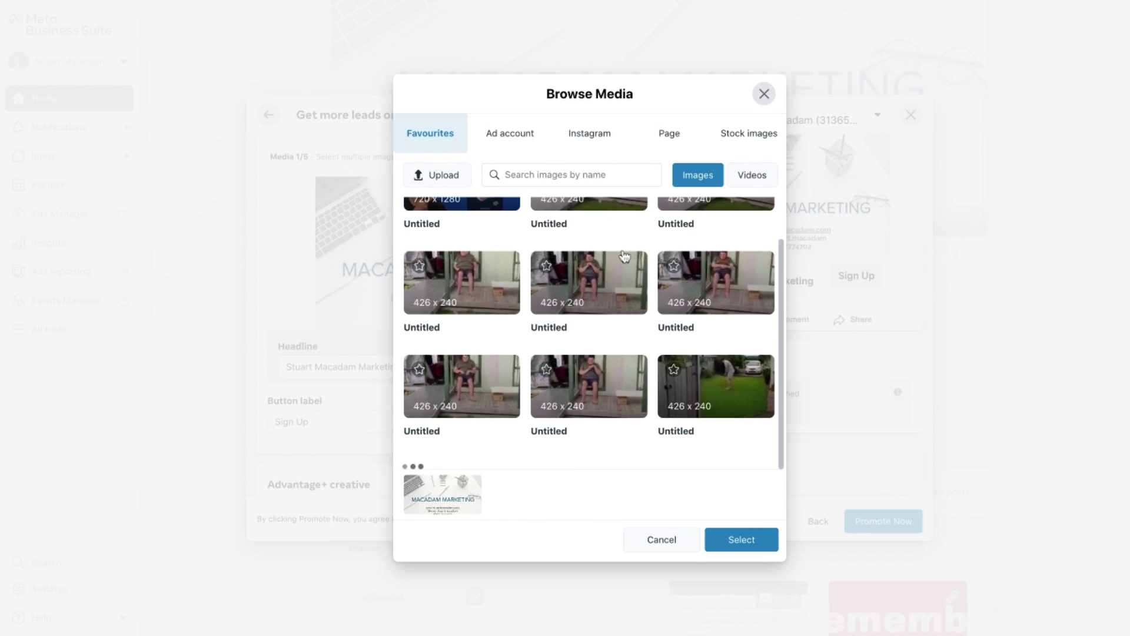
scroll(608, 228, down, 5)
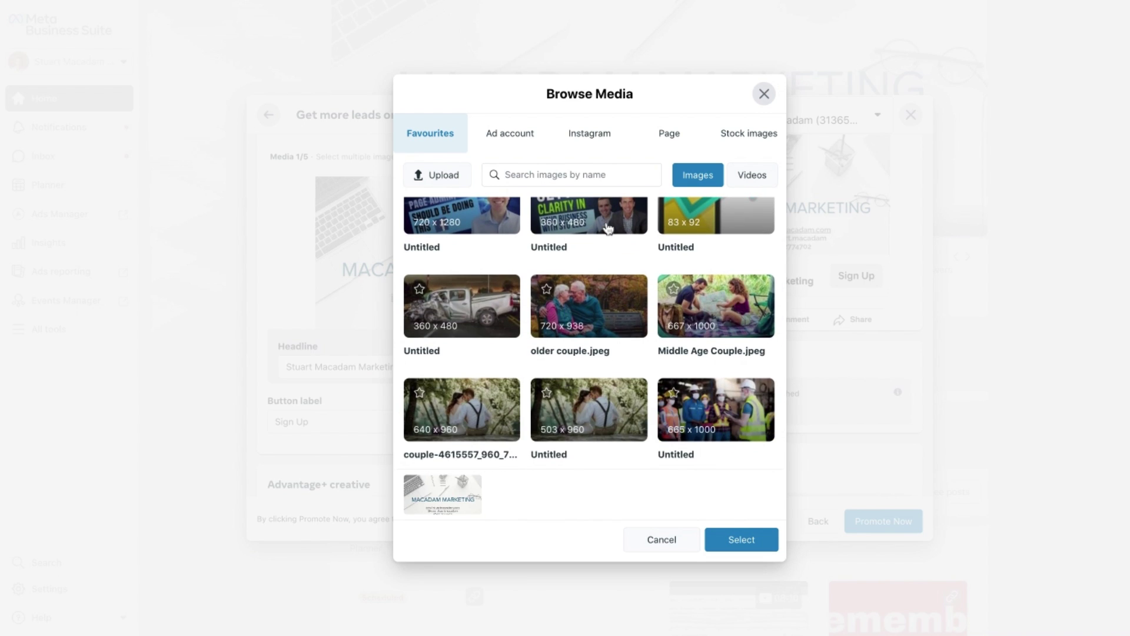
scroll(608, 228, down, 7)
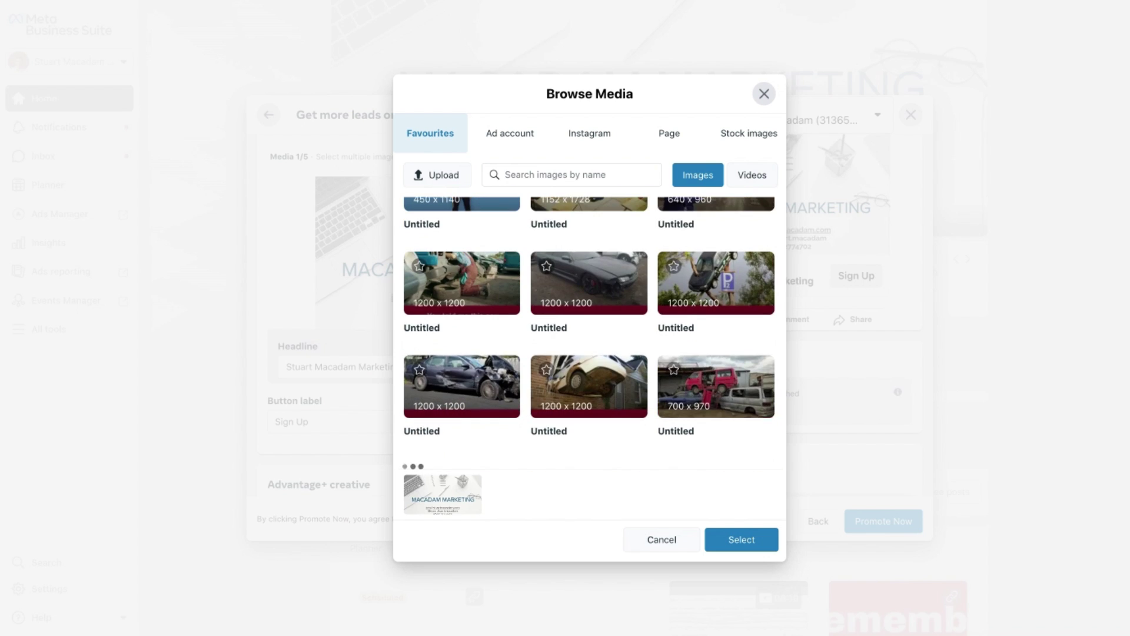
scroll(588, 332, down, 10)
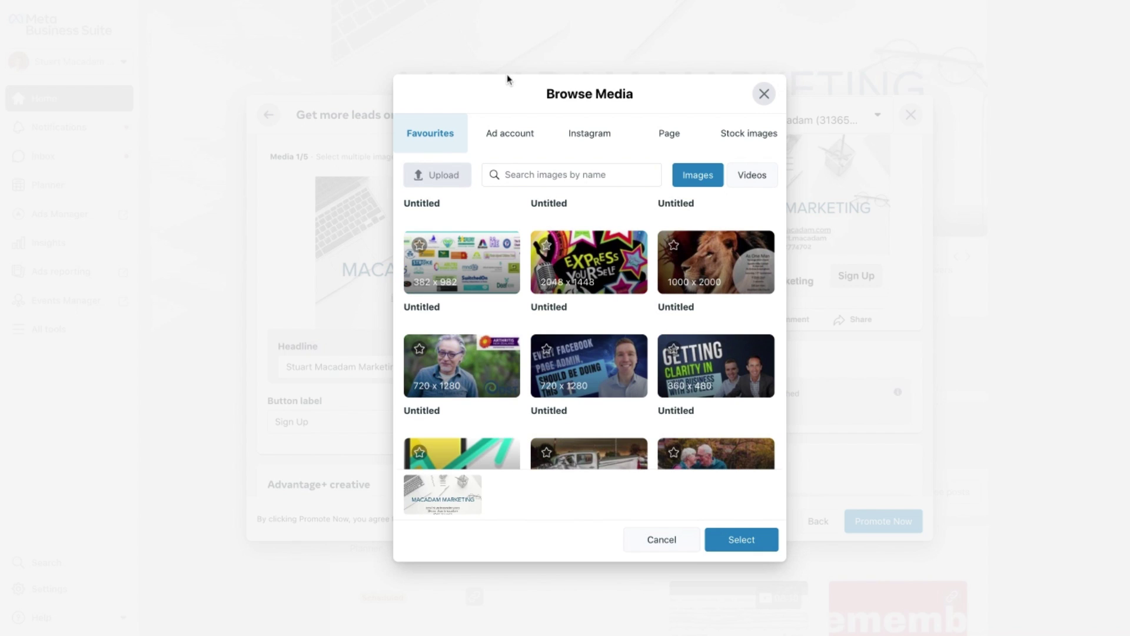
click(739, 540)
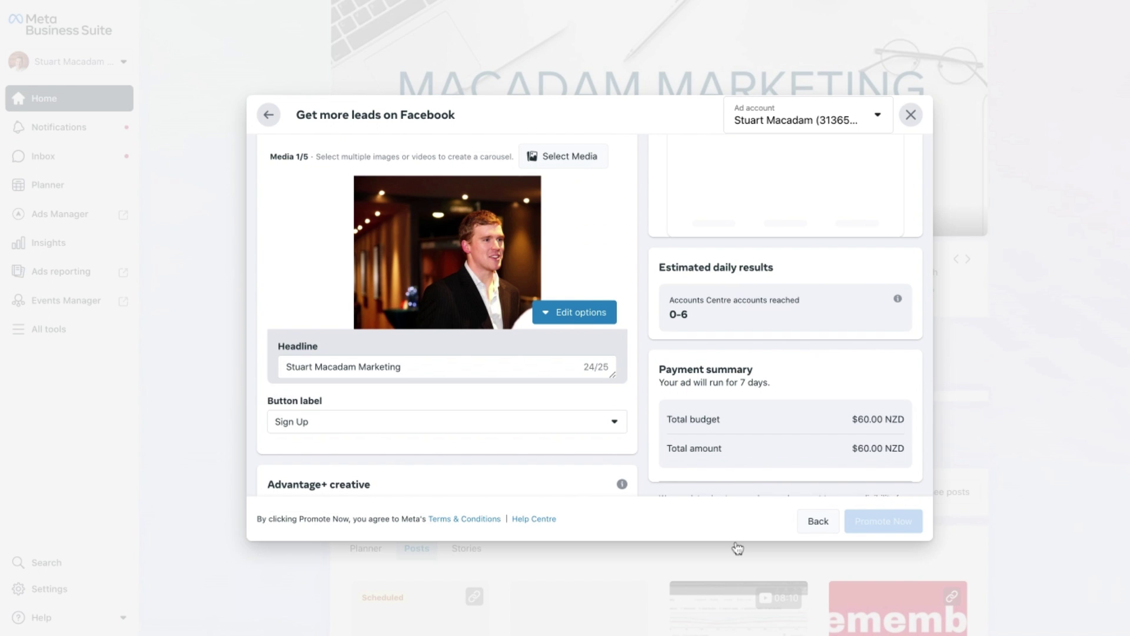
scroll(606, 232, up, 2)
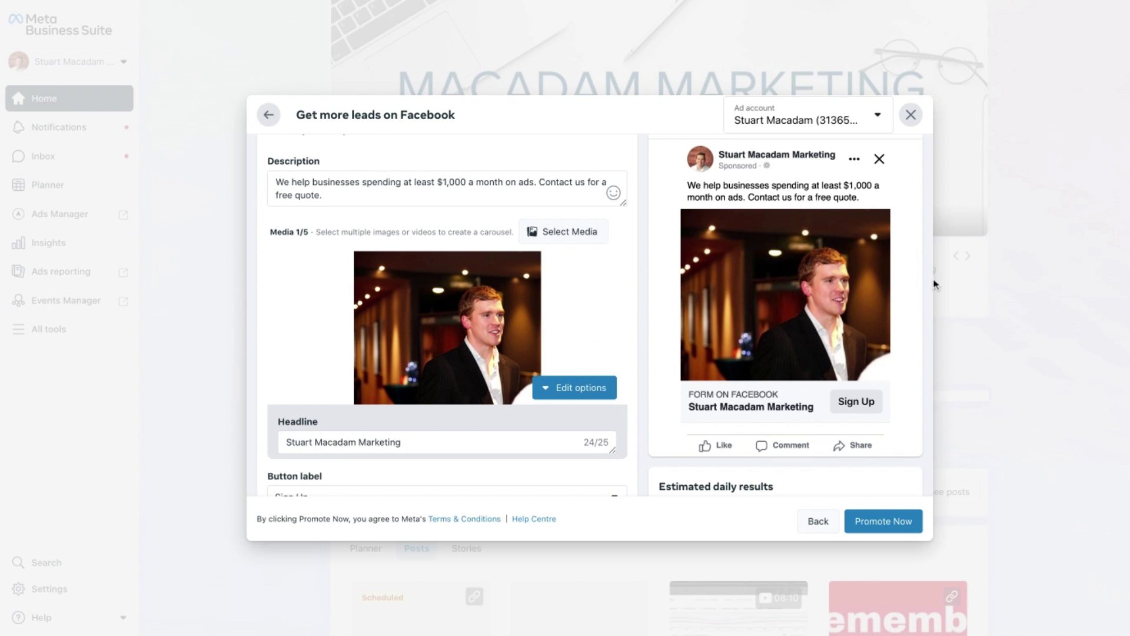
scroll(558, 396, down, 3)
scroll(558, 397, up, 3)
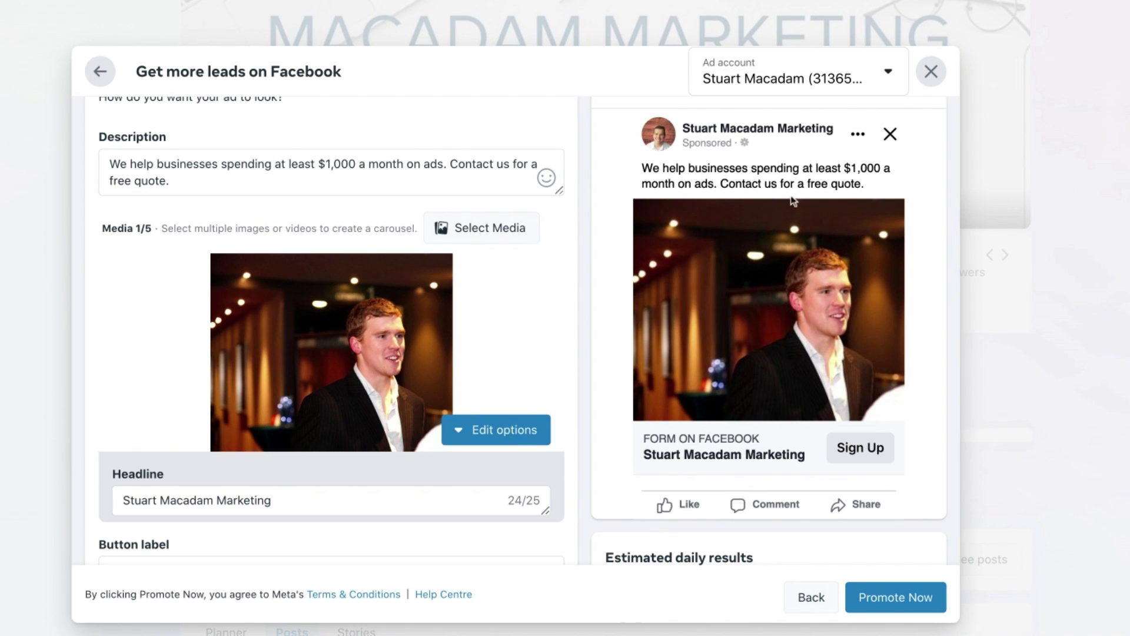
Replace the ad headline with "Paid Advertising Help".
scroll(714, 234, down, 1)
scroll(313, 366, down, 2)
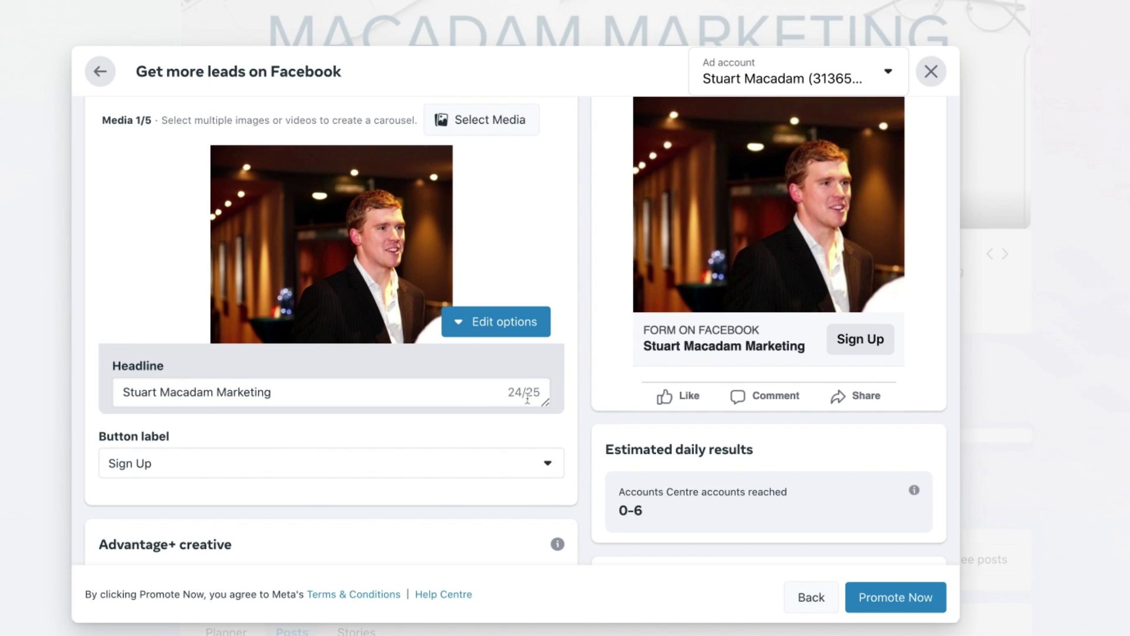
click(344, 393)
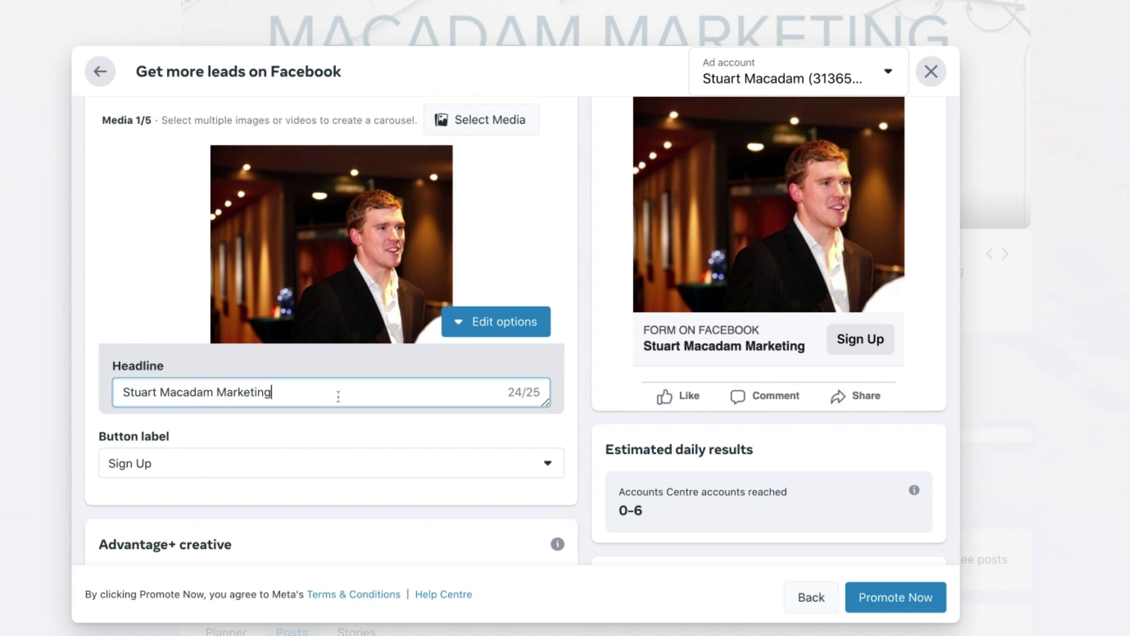
key(ctrl+shift+Left)
key(ctrl+shift+Left)
key(ctrl+shift+Left)
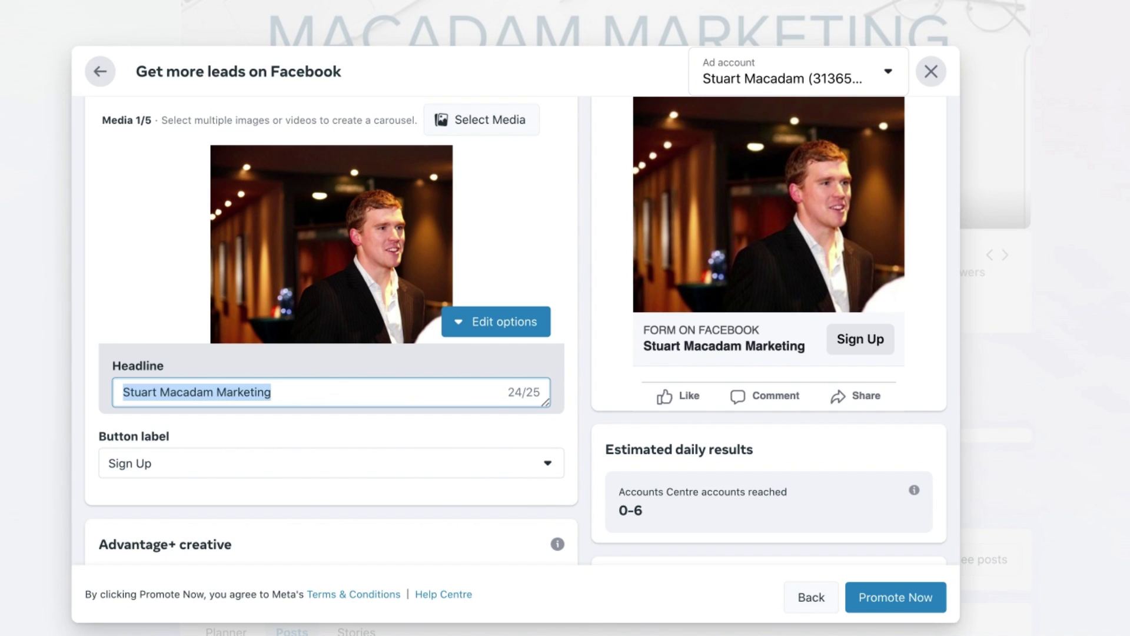
text(Paid Advertising Help)
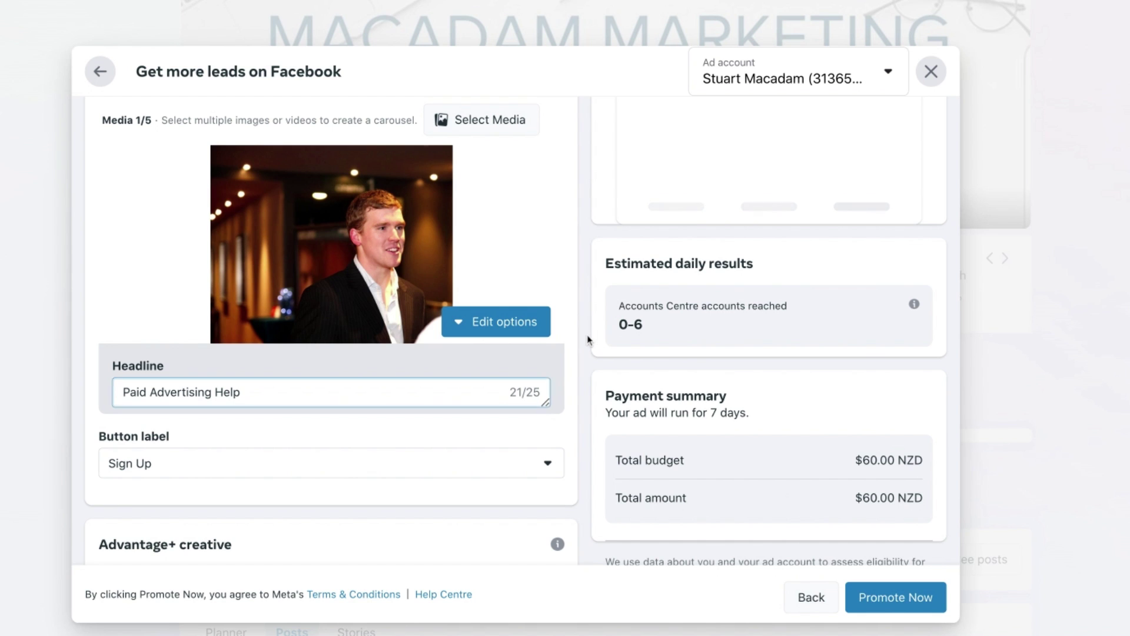
Change the ad's button label to Get Quote.
scroll(588, 337, down, 2)
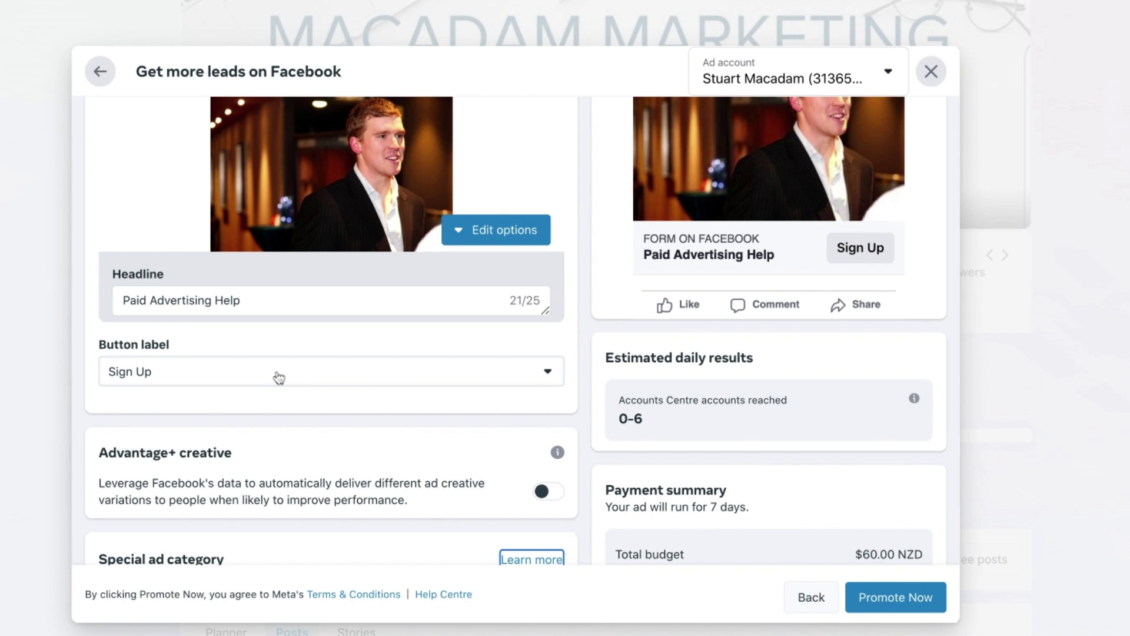
click(549, 374)
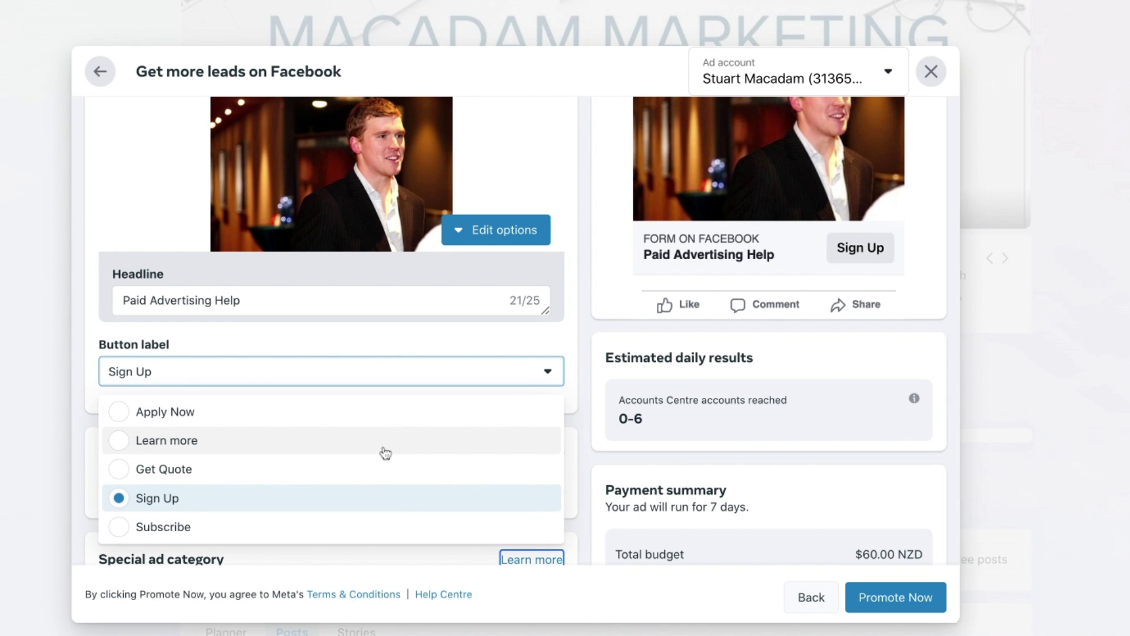
scroll(386, 453, down, 1)
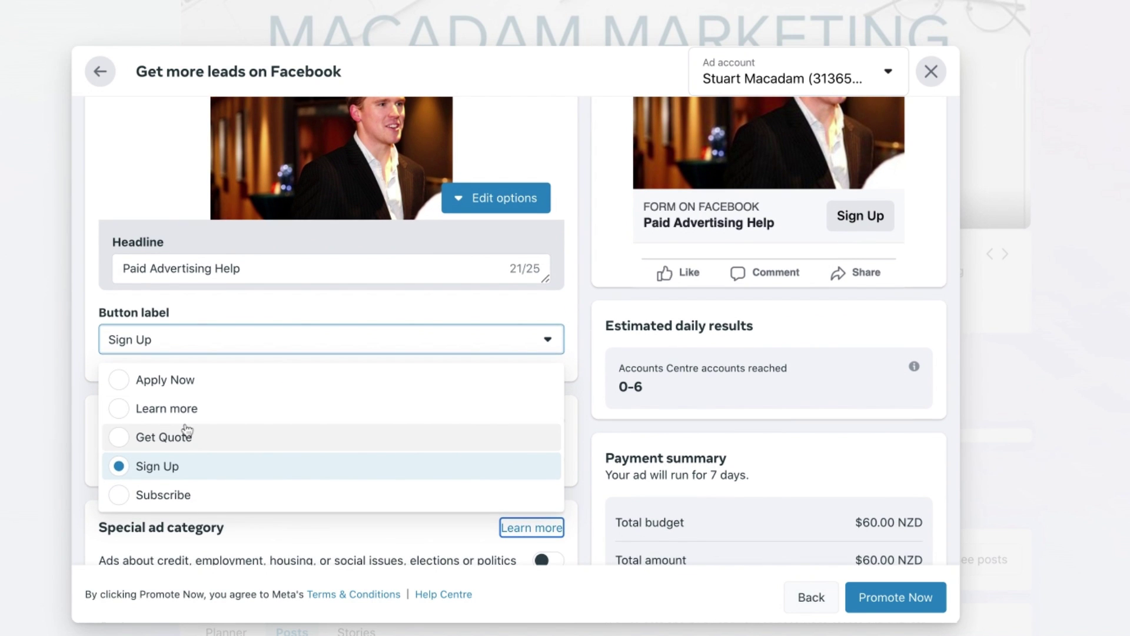
click(187, 437)
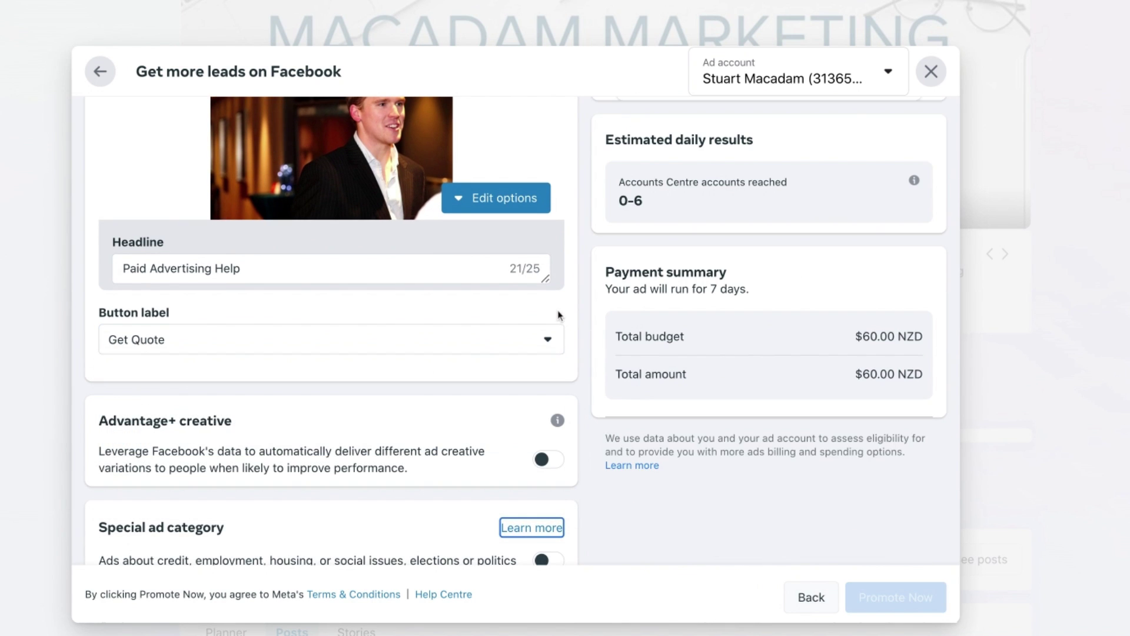
Review the Advantage+ creative and special ad category settings above the audience options.
scroll(560, 315, down, 3)
scroll(442, 306, down, 2)
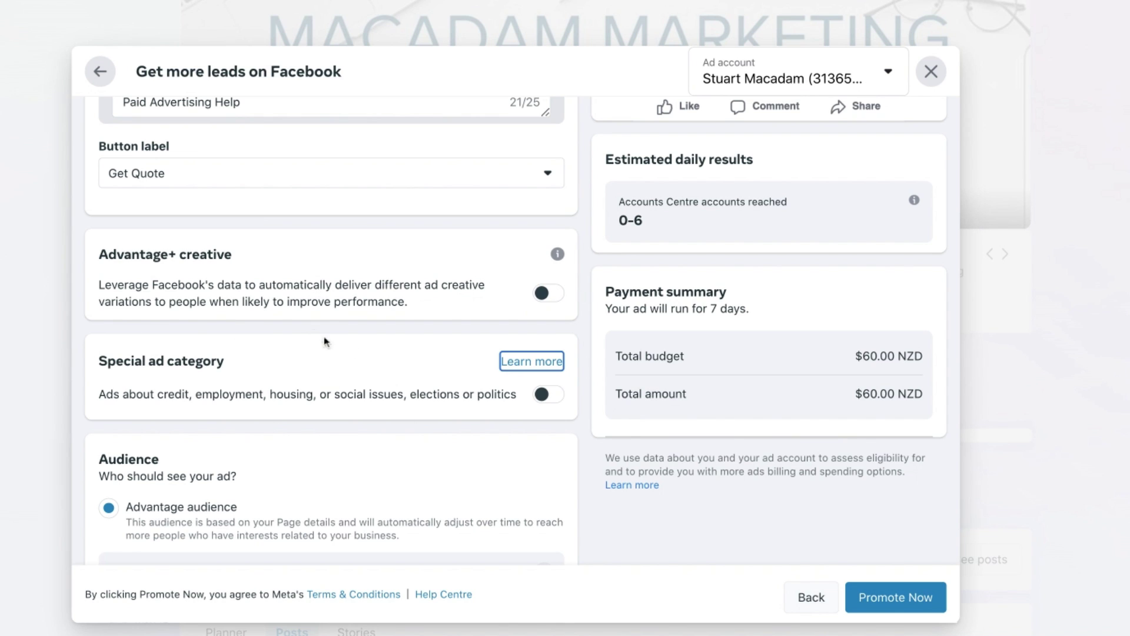
scroll(402, 355, down, 1)
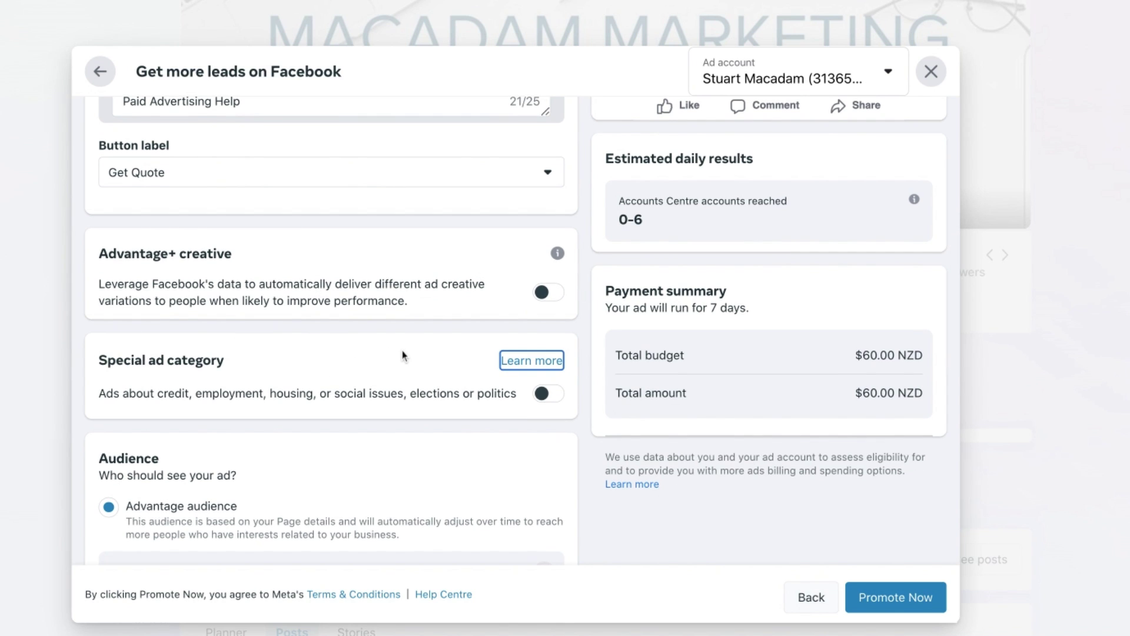
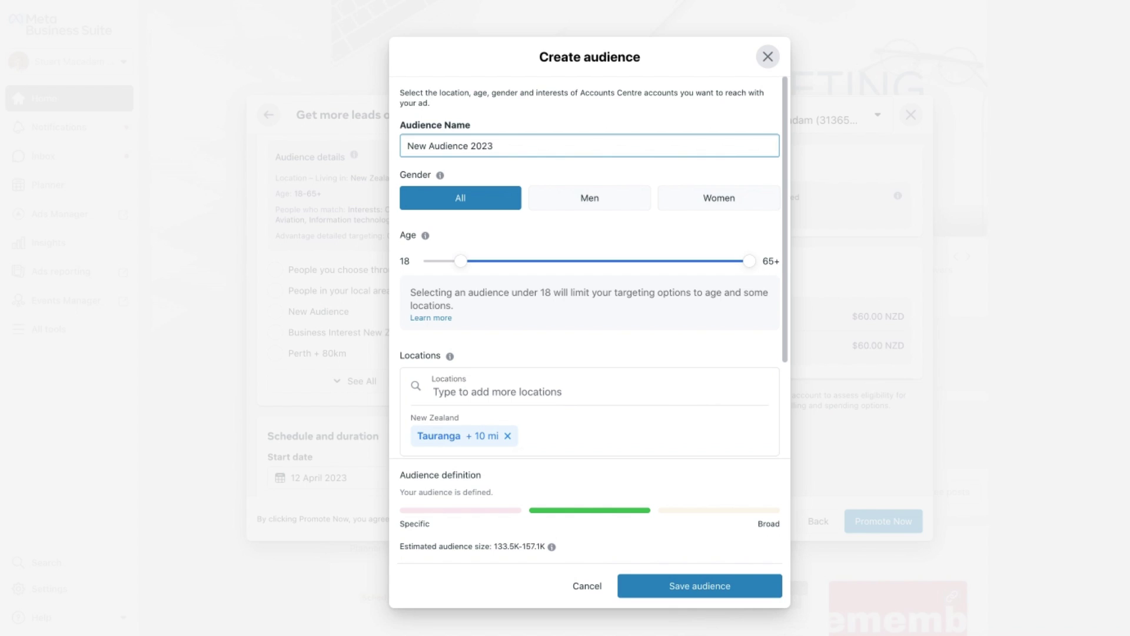
Set the minimum age of the audience New Audience 2023 to 35, keeping the upper limit at 65+.
click(467, 263)
key(Right)
key(Right)
key(Right)
key(Right)
key(Right)
key(Right)
key(Right)
key(Right)
key(Right)
key(Right)
key(Right)
key(Right)
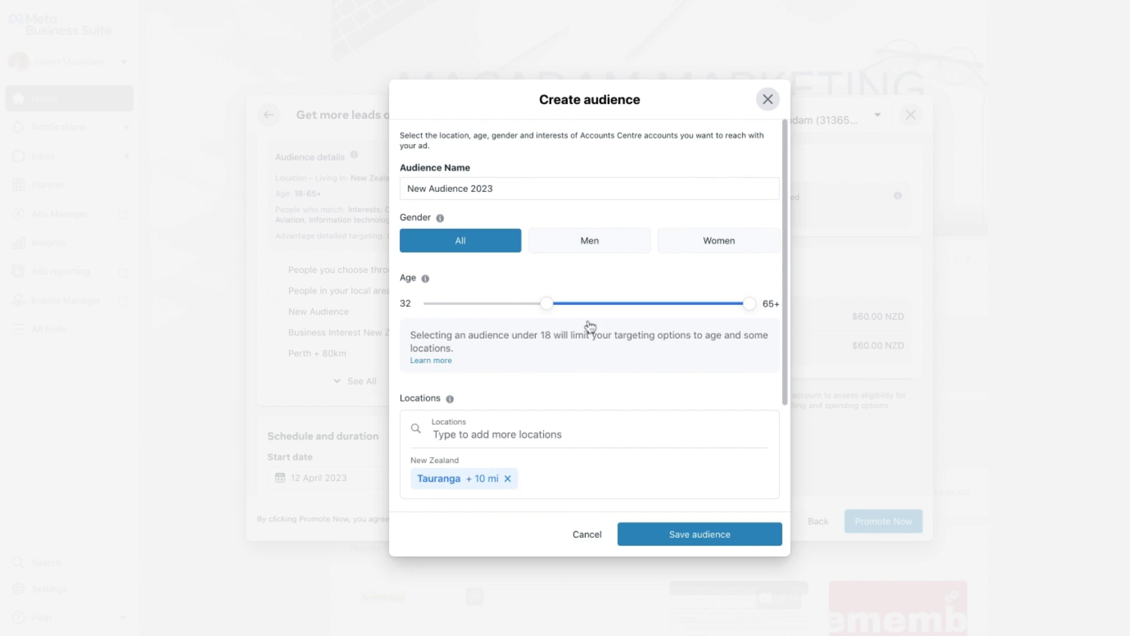
scroll(608, 362, down, 1)
scroll(565, 356, down, 1)
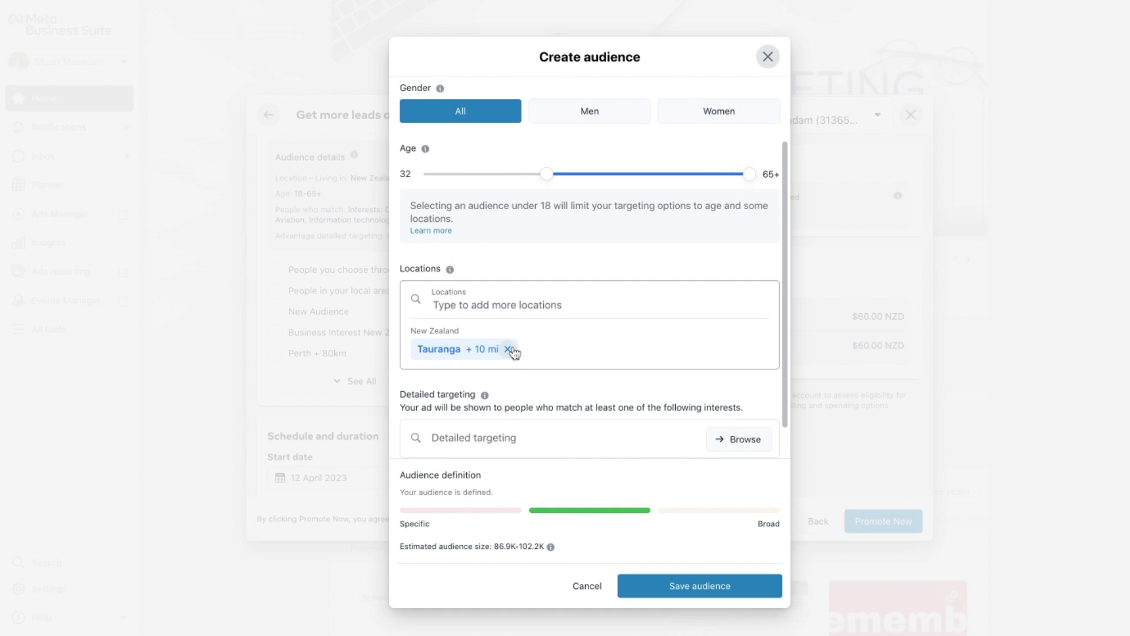
scroll(527, 290, up, 1)
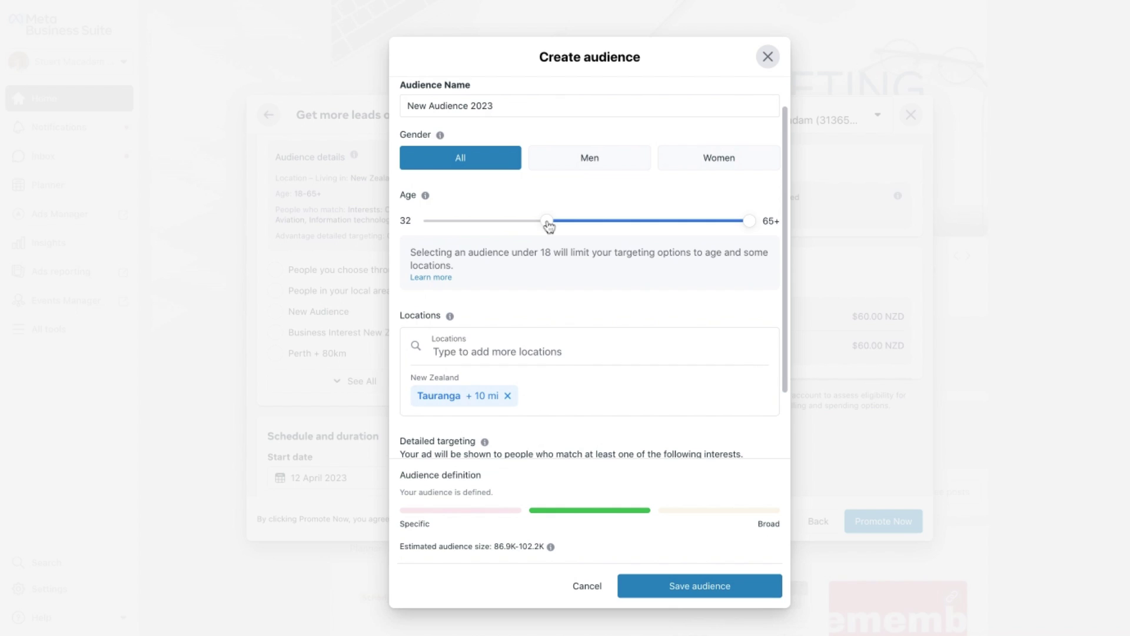
key(Right)
key(Right)
key(Right)
key(Right)
key(Right)
key(Right)
key(Left)
key(Left)
key(Left)
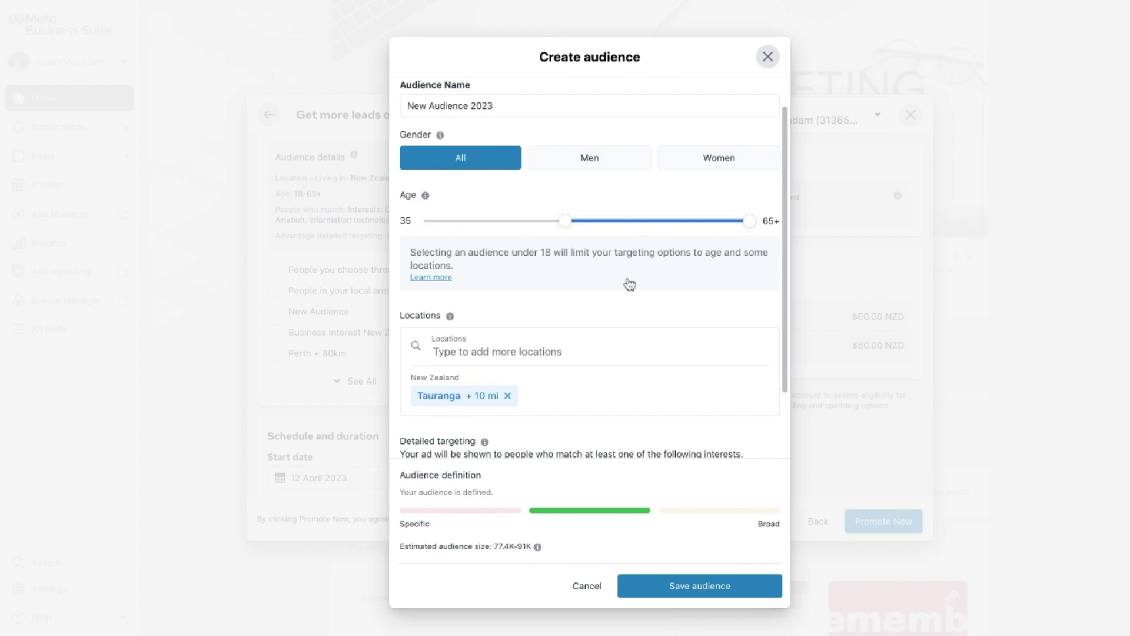
Search the audience locations for "new zealand" and choose the country New Zealand in place of Tauranga.
scroll(629, 285, down, 1)
click(470, 311)
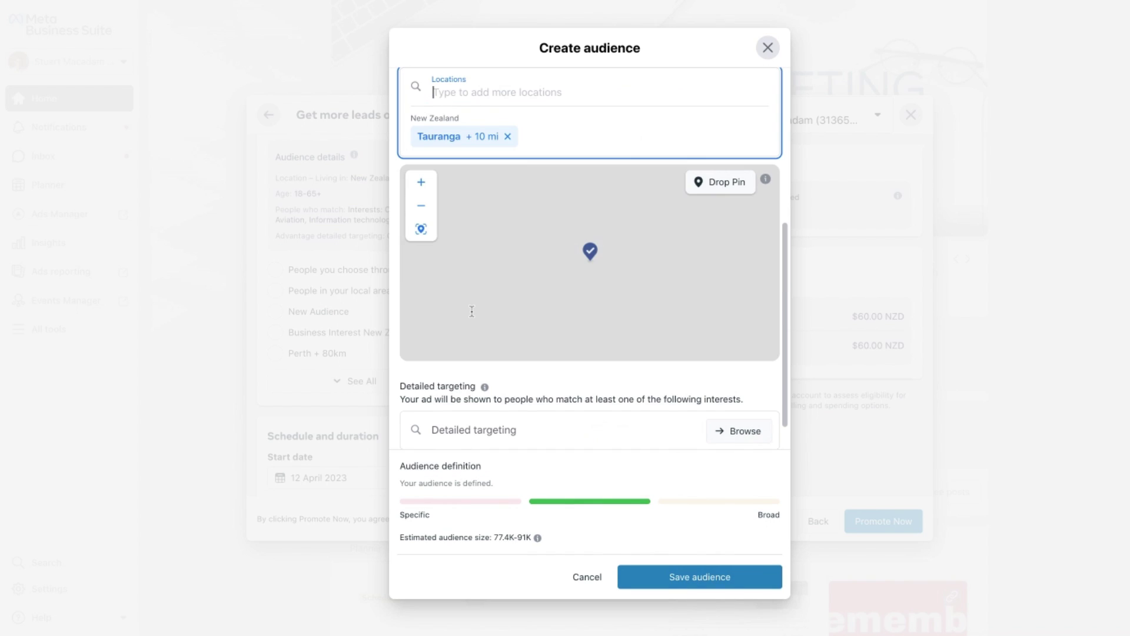
scroll(520, 207, up, 2)
text(new zealand)
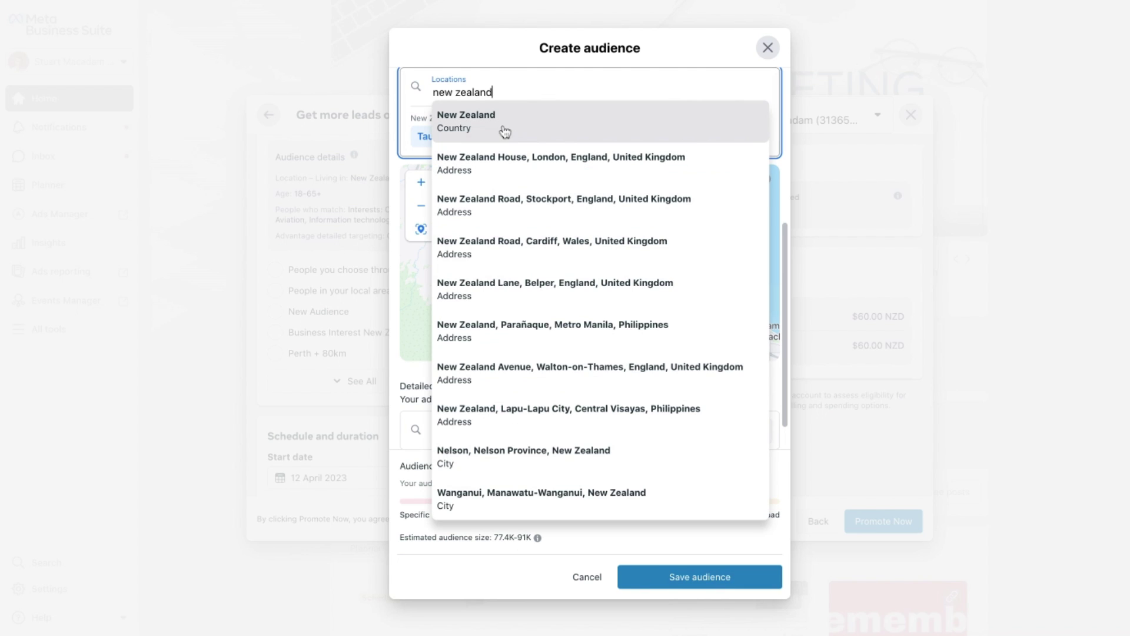
click(505, 130)
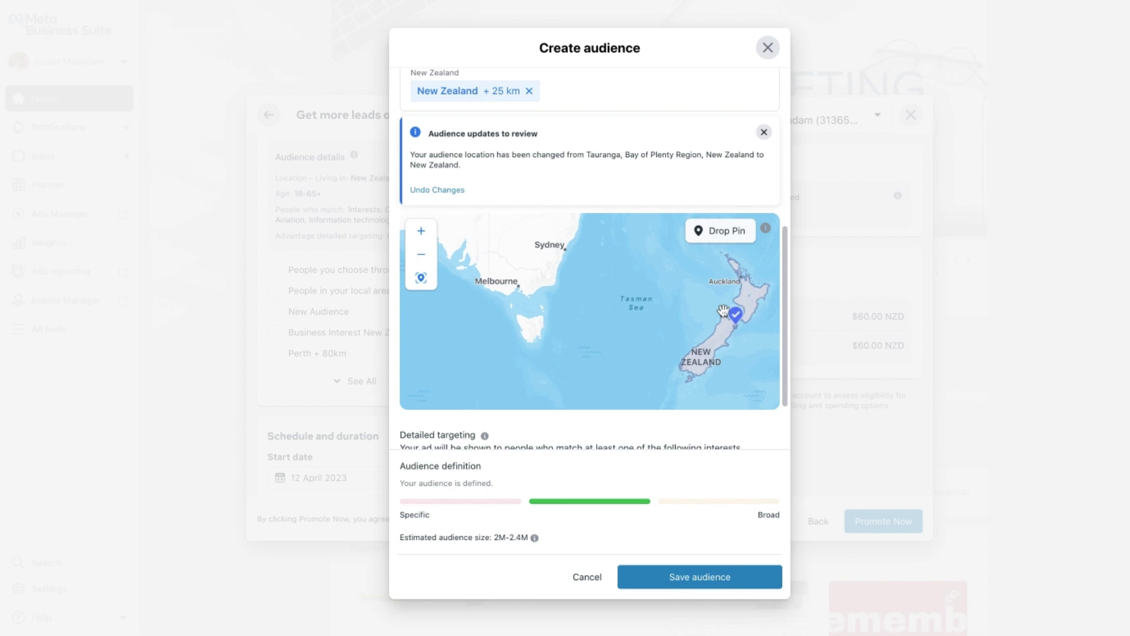
Search detailed targeting for "small business" and add the Small business owners behaviour to the audience.
scroll(736, 312, down, 3)
scroll(679, 441, down, 3)
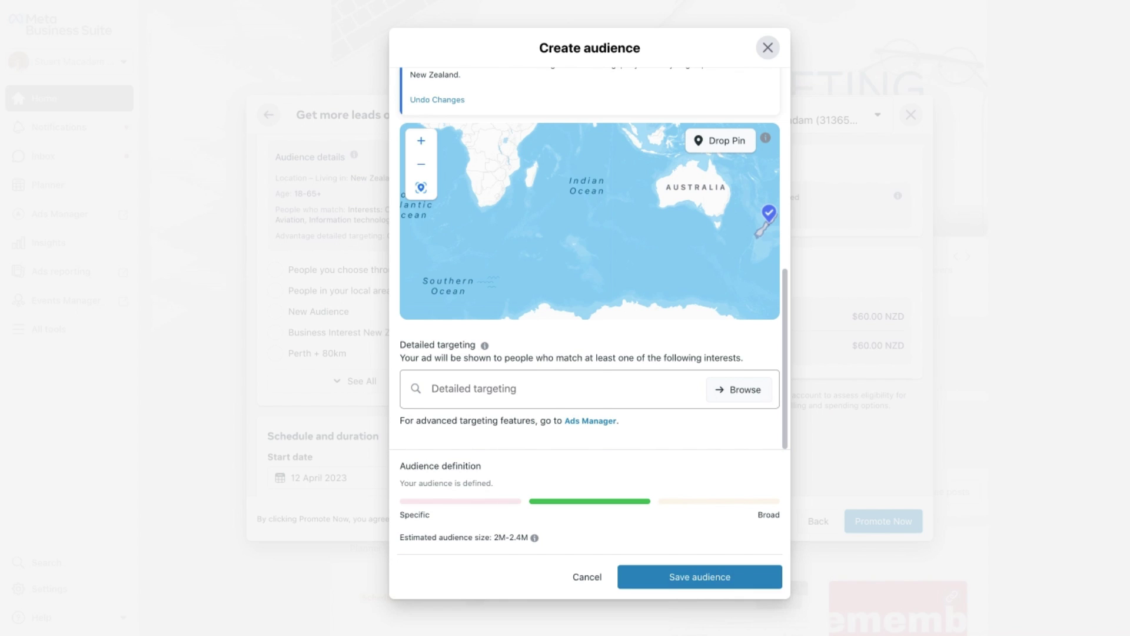
click(471, 388)
text(small bu)
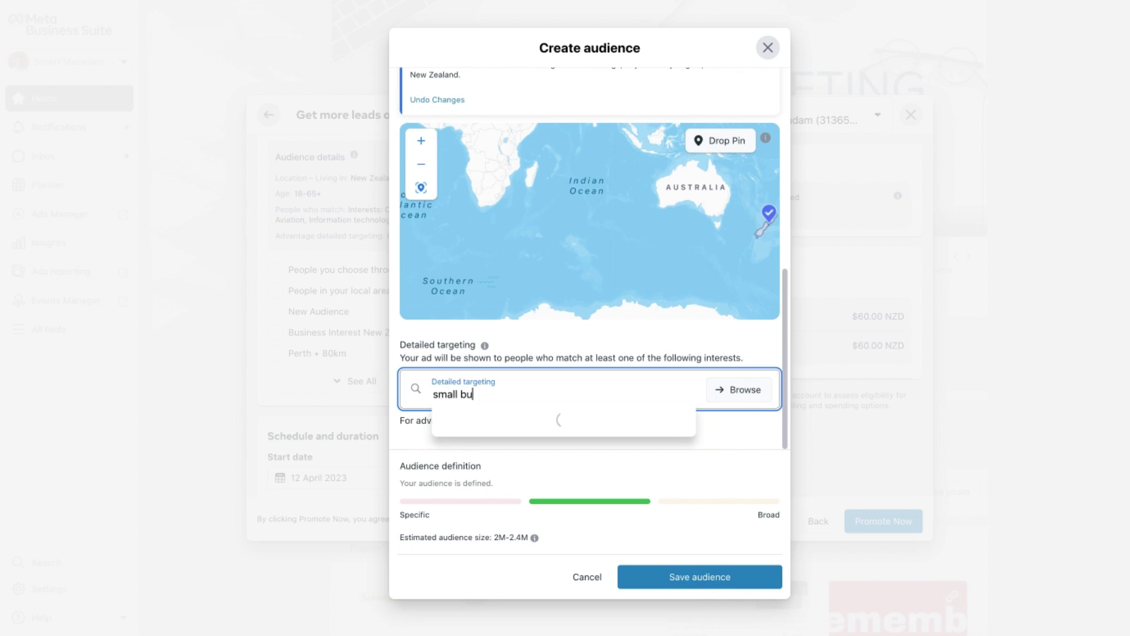
text(siness)
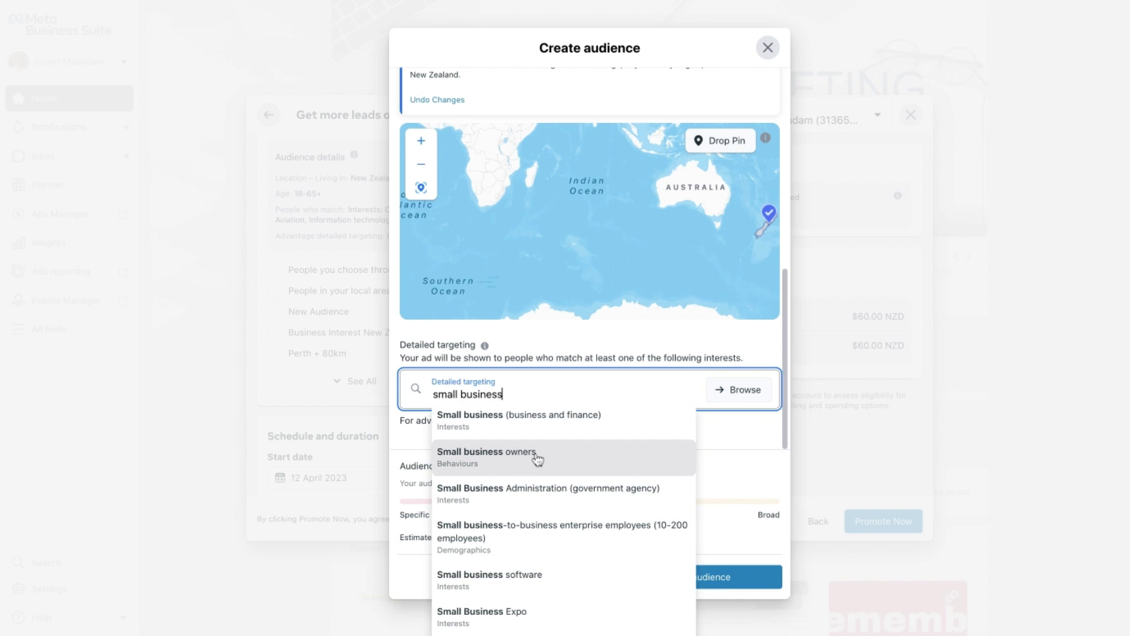
click(499, 464)
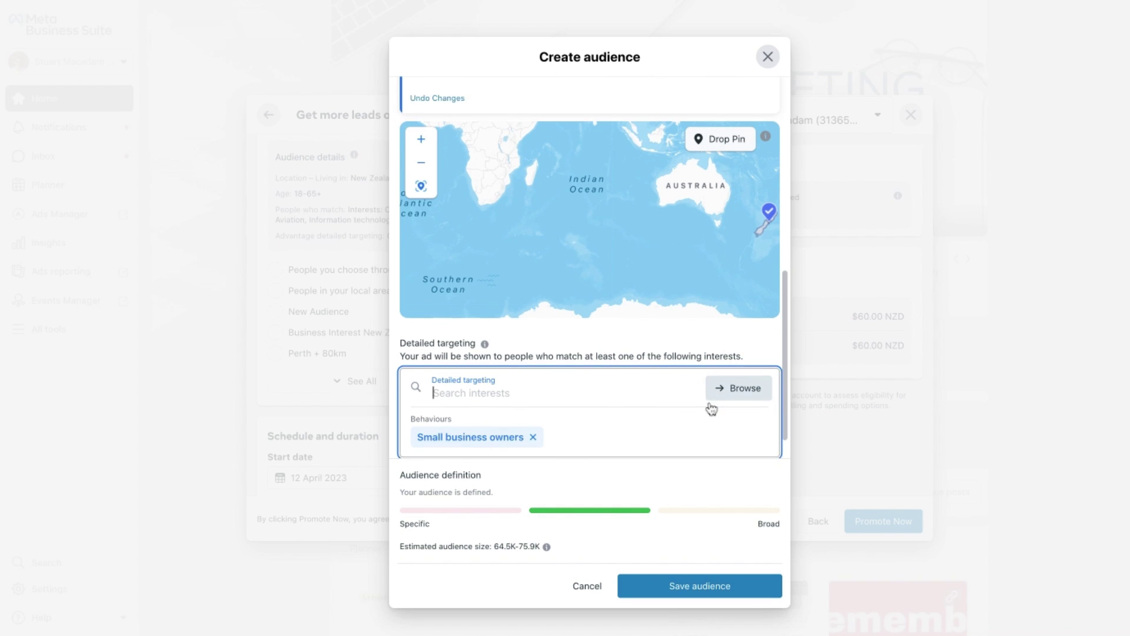
Browse the detailed targeting categories without adding any, and save the audience New Audience 2023.
click(734, 369)
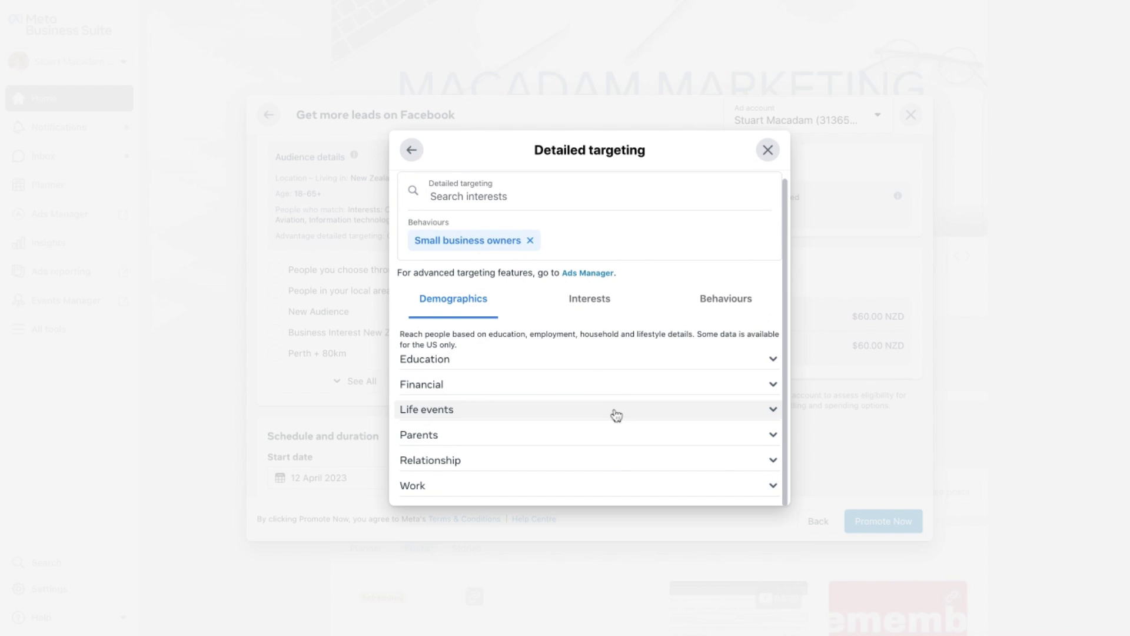
click(410, 151)
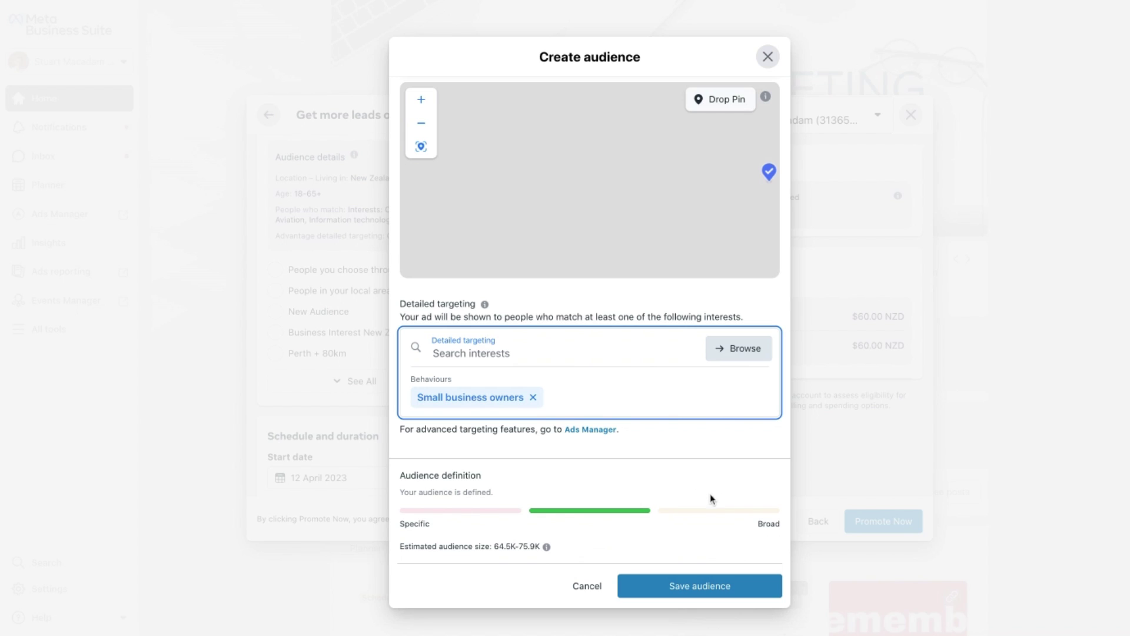
click(707, 586)
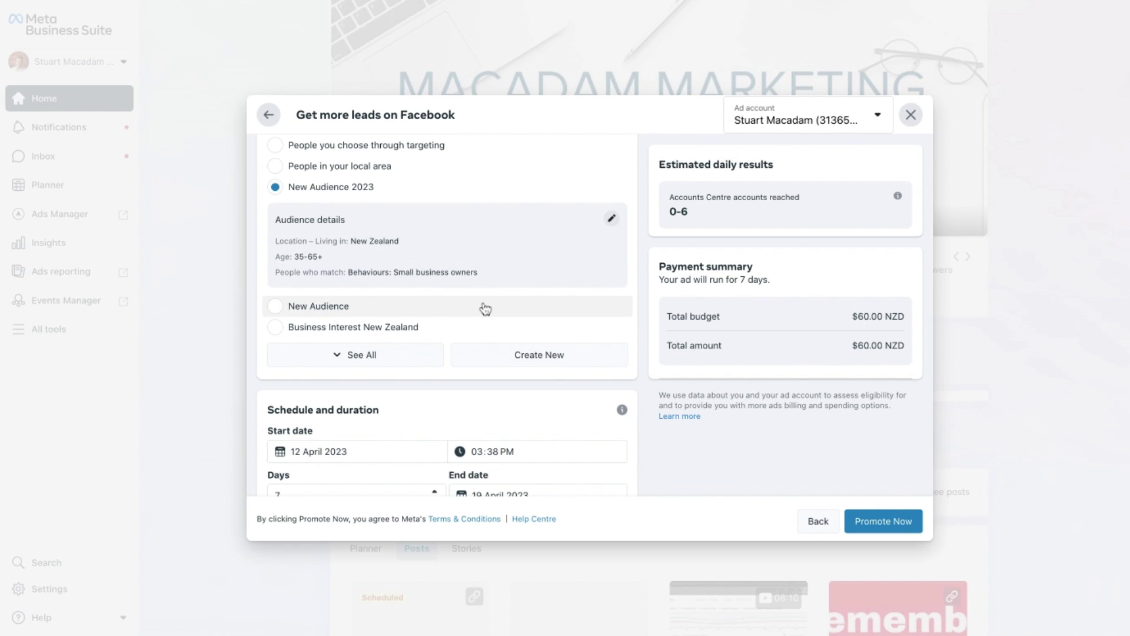
Set the ad's duration to 10 days and its total budget to $50.00.
scroll(484, 308, down, 3)
scroll(485, 308, down, 2)
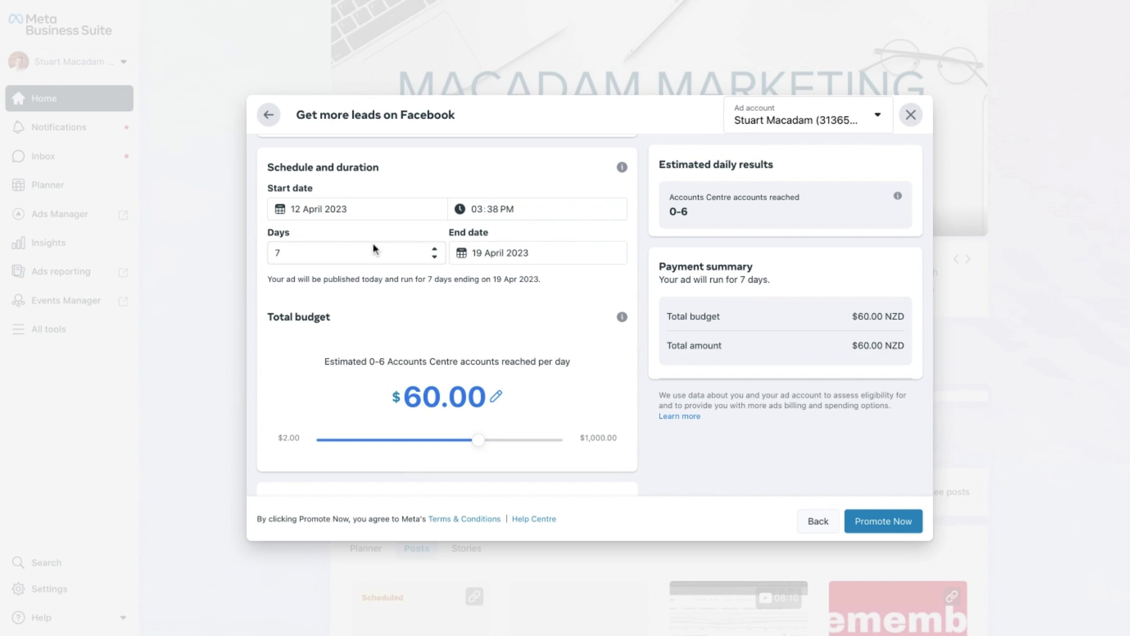
click(434, 249)
click(434, 250)
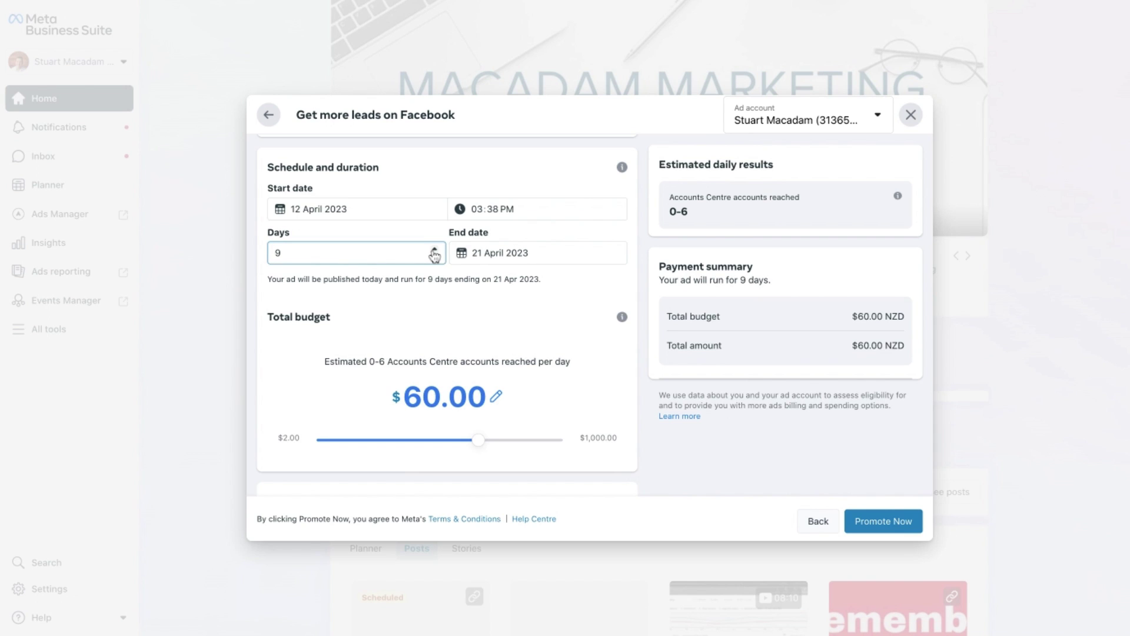
click(434, 250)
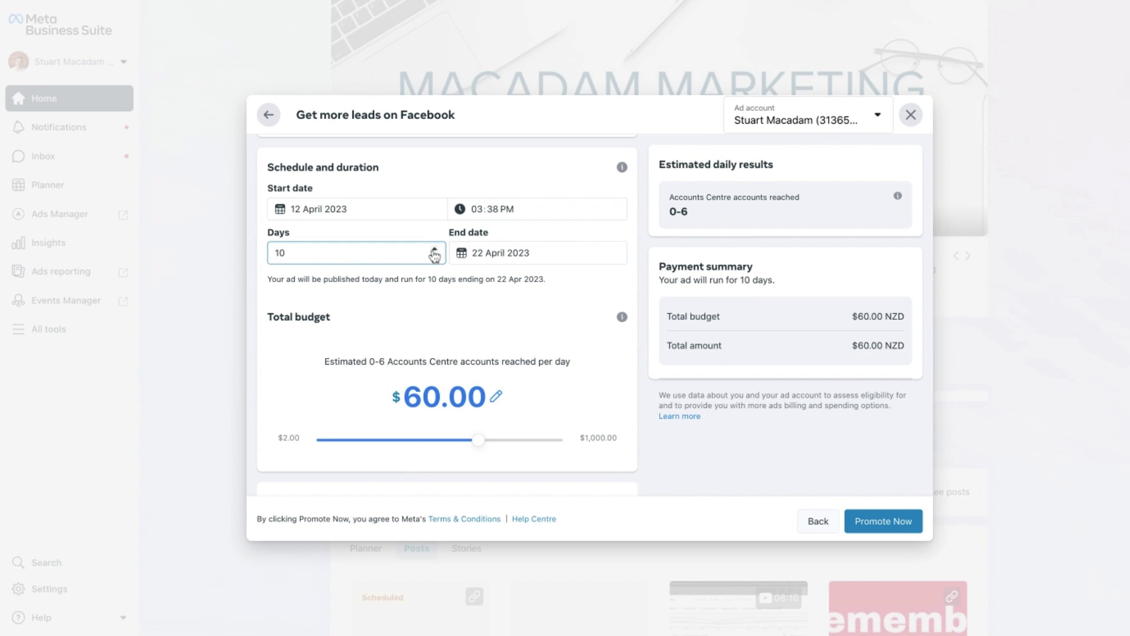
click(479, 441)
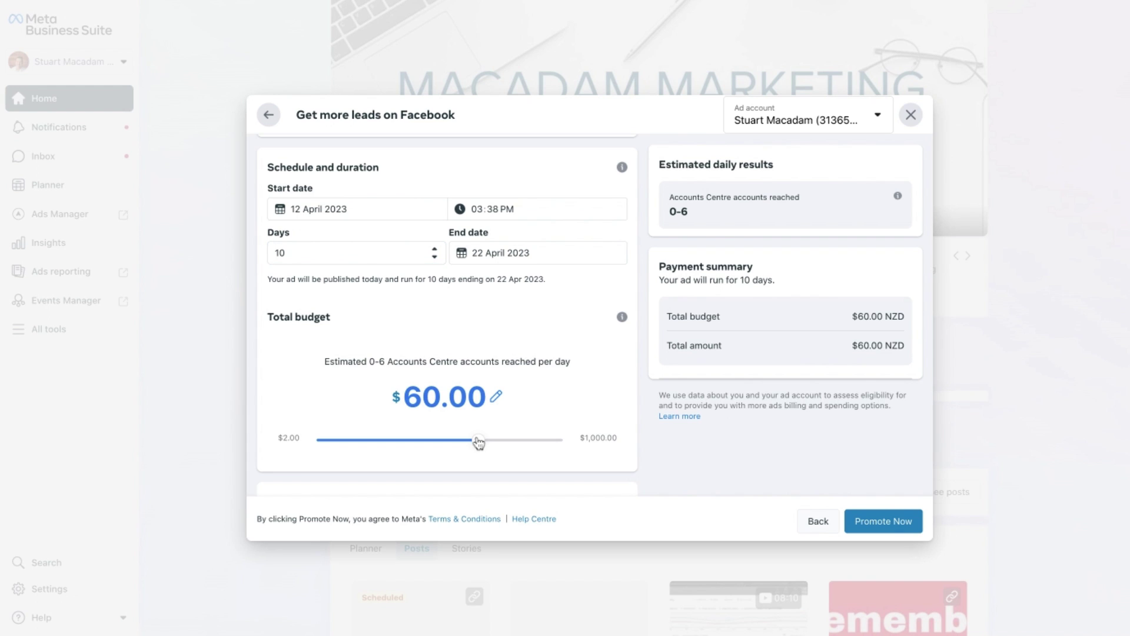
mouse_move(479, 442)
mouse_down()
mouse_move(459, 440)
mouse_move(468, 440)
mouse_up()
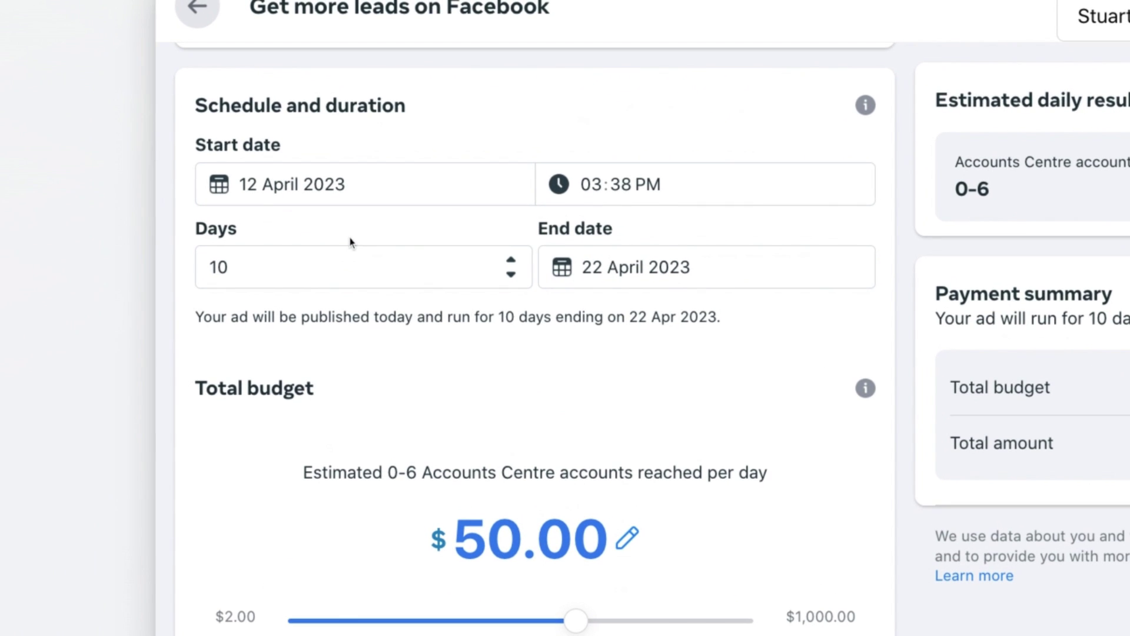
Inspect the start date calendar and the start time setting in the ad schedule without changing them.
click(590, 185)
click(356, 185)
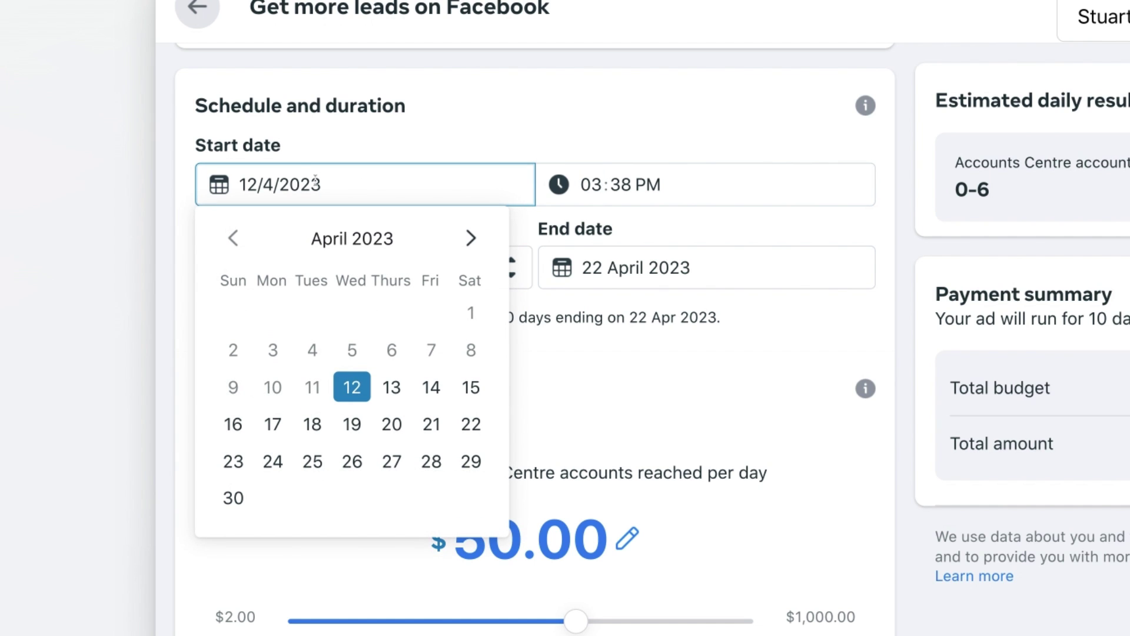
click(361, 144)
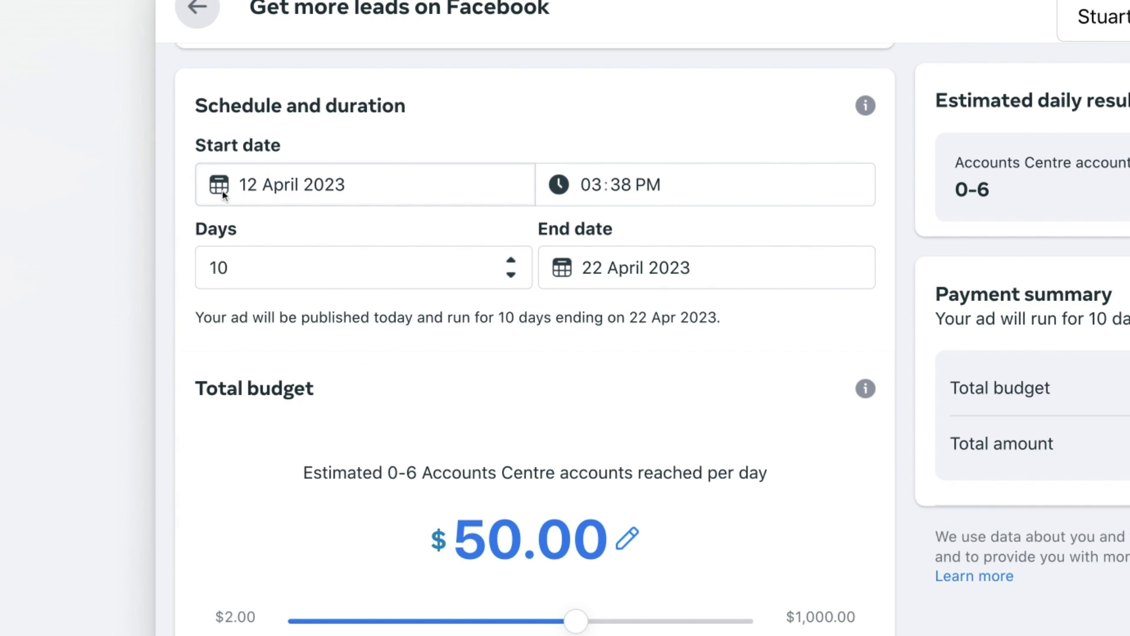
click(275, 184)
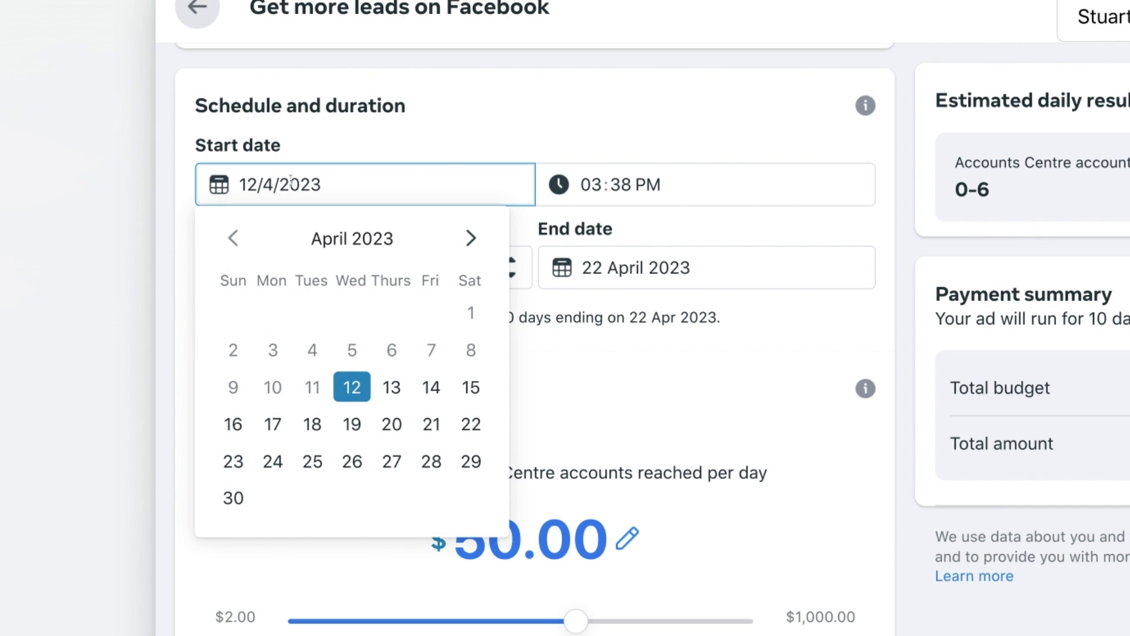
click(623, 186)
click(592, 187)
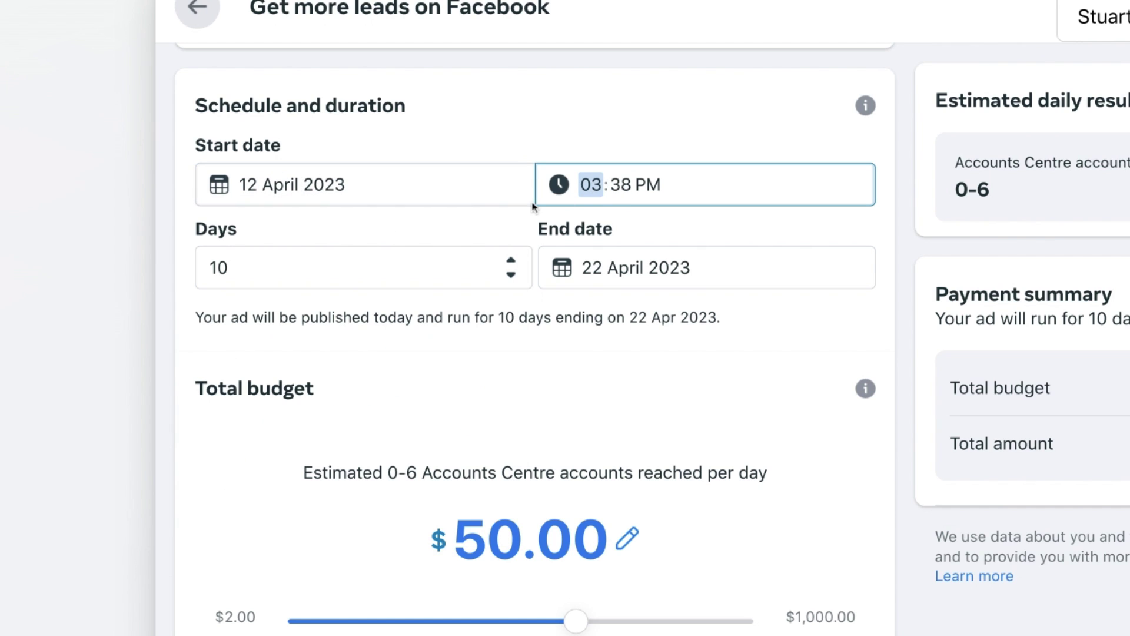
Set the ad's duration to 9 days and check the end date in its calendar.
click(511, 275)
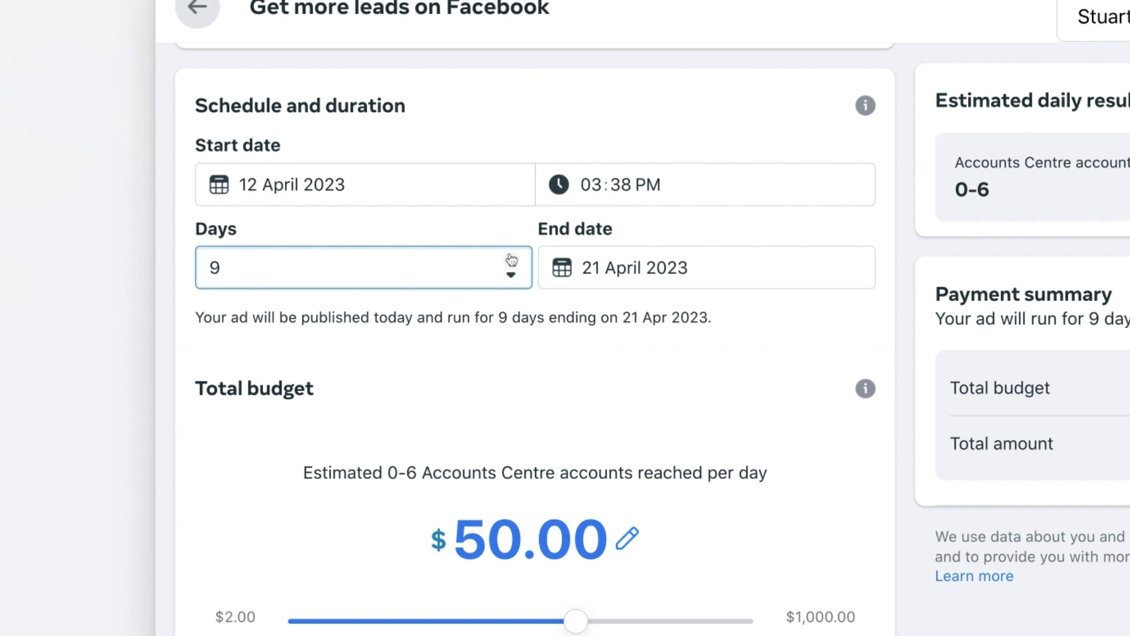
click(511, 260)
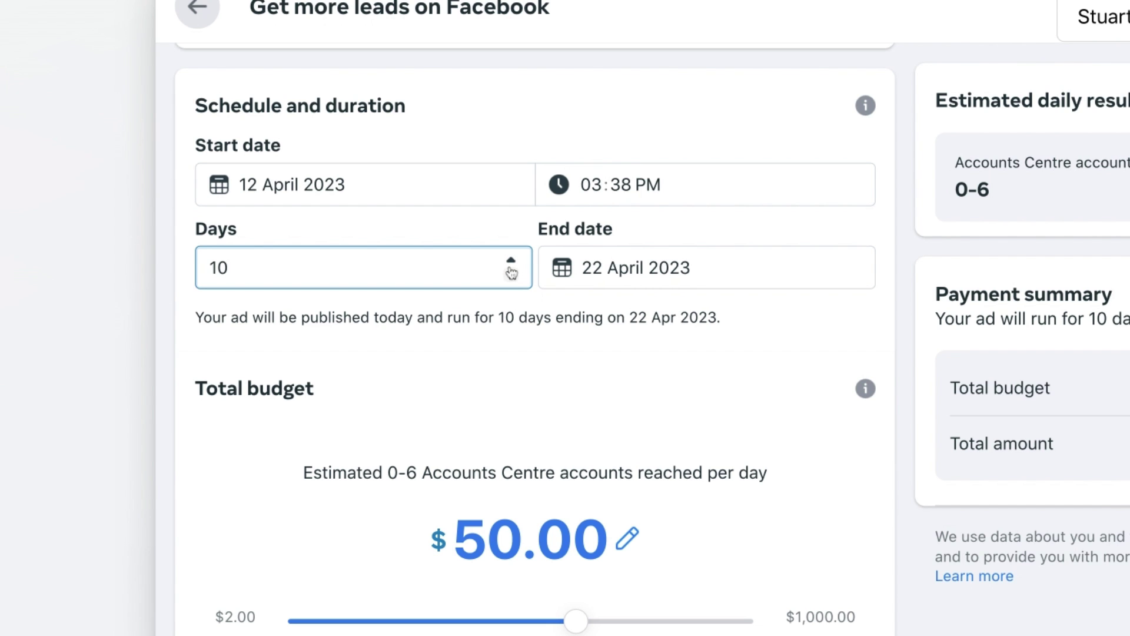
click(511, 275)
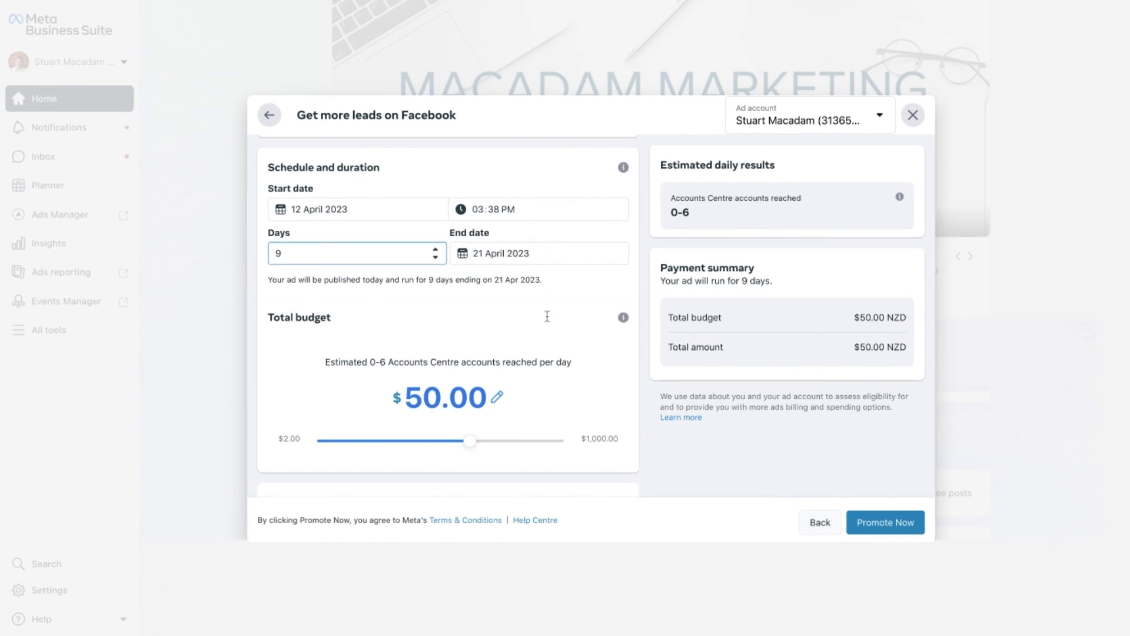
click(474, 253)
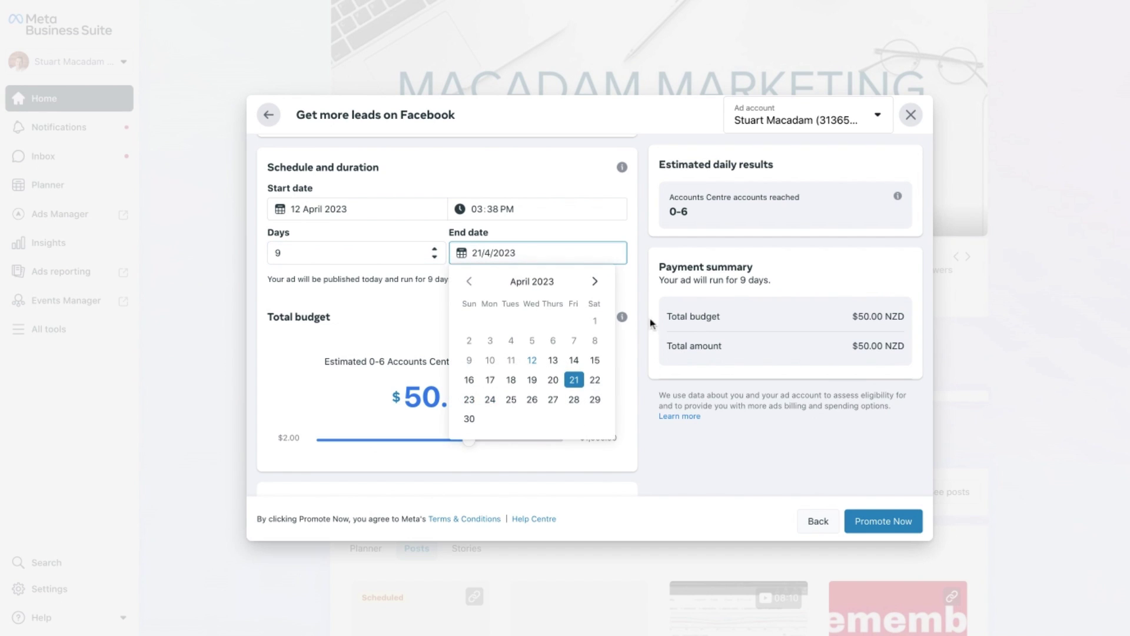
click(647, 266)
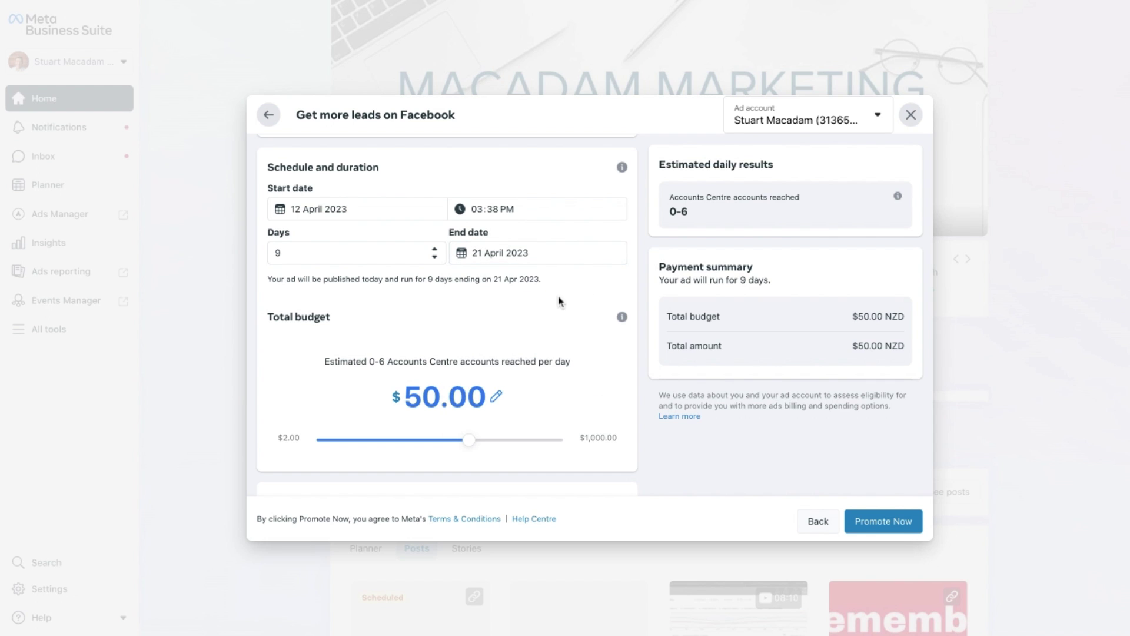
Exclude Messenger from the ad placements, keeping Facebook and Instagram selected.
scroll(559, 301, down, 2)
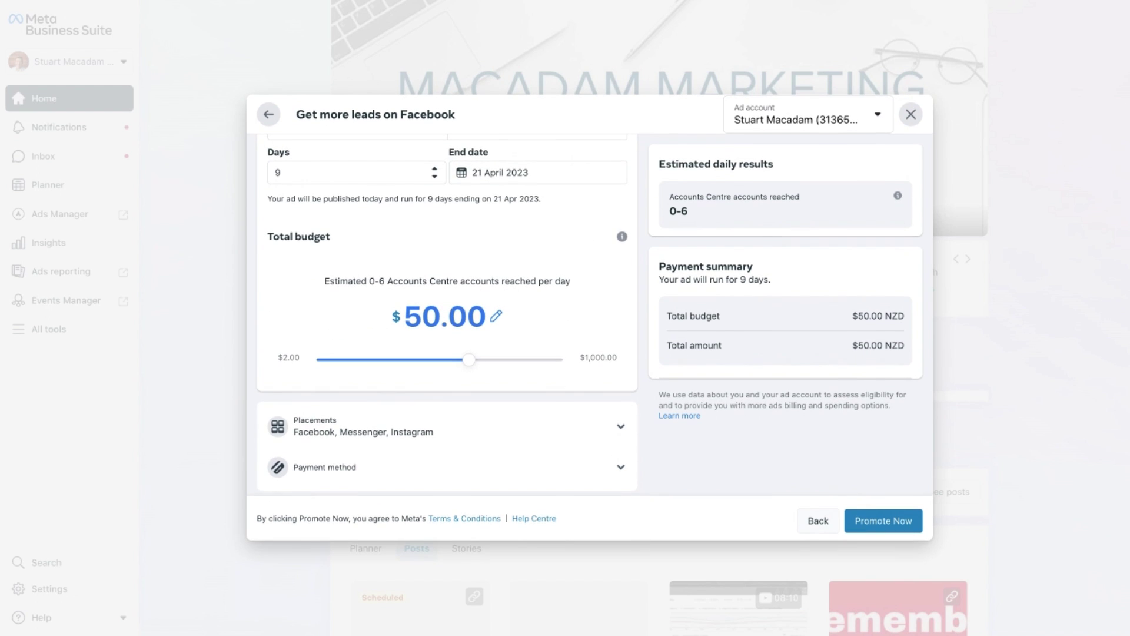
click(508, 430)
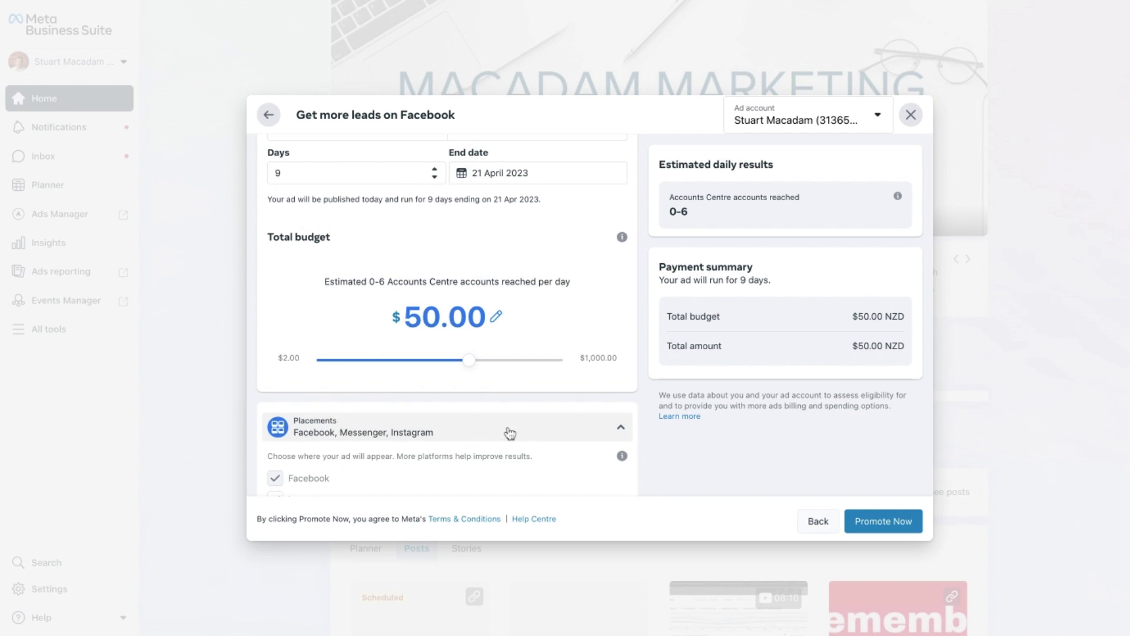
scroll(510, 434, down, 2)
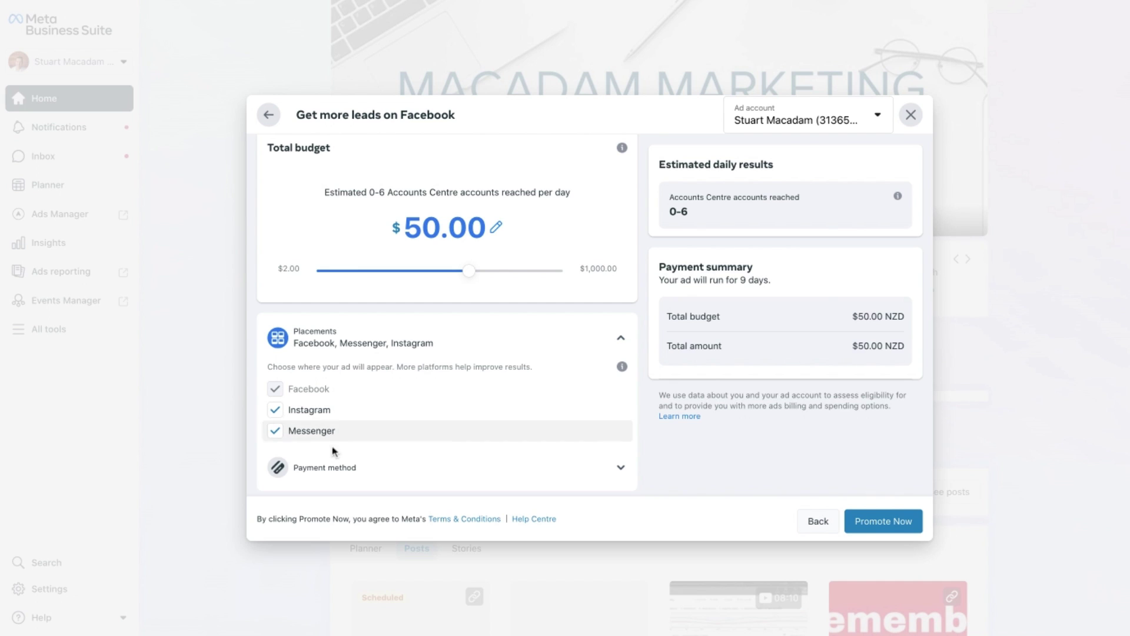
click(275, 432)
click(275, 431)
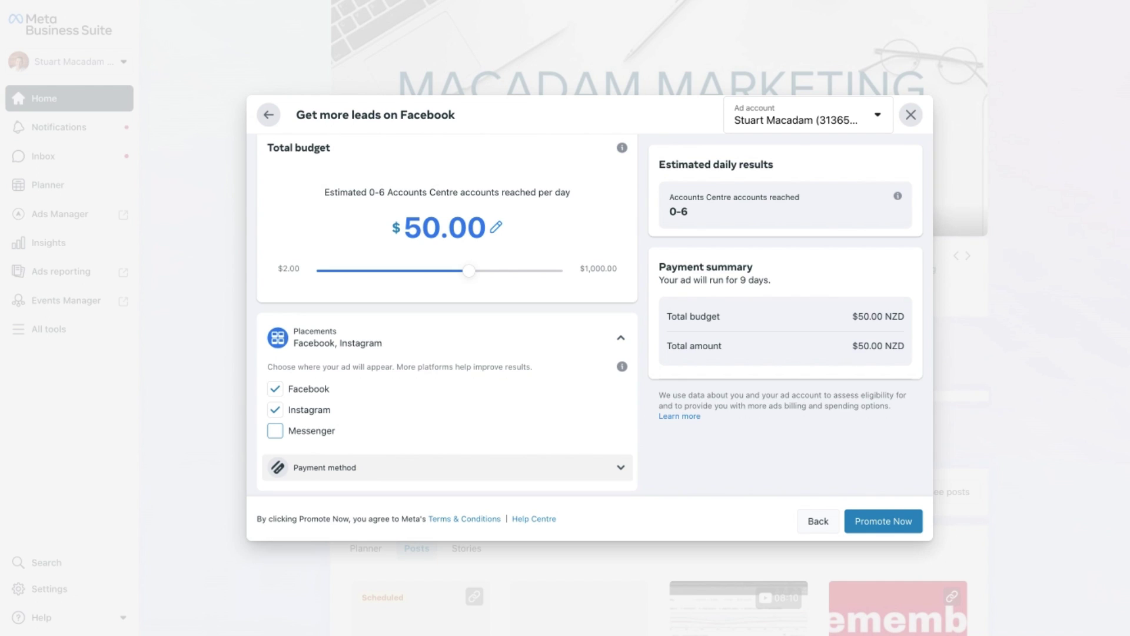
Review the ad creative and its preview, and submit the ad for promotion.
scroll(740, 398, up, 3)
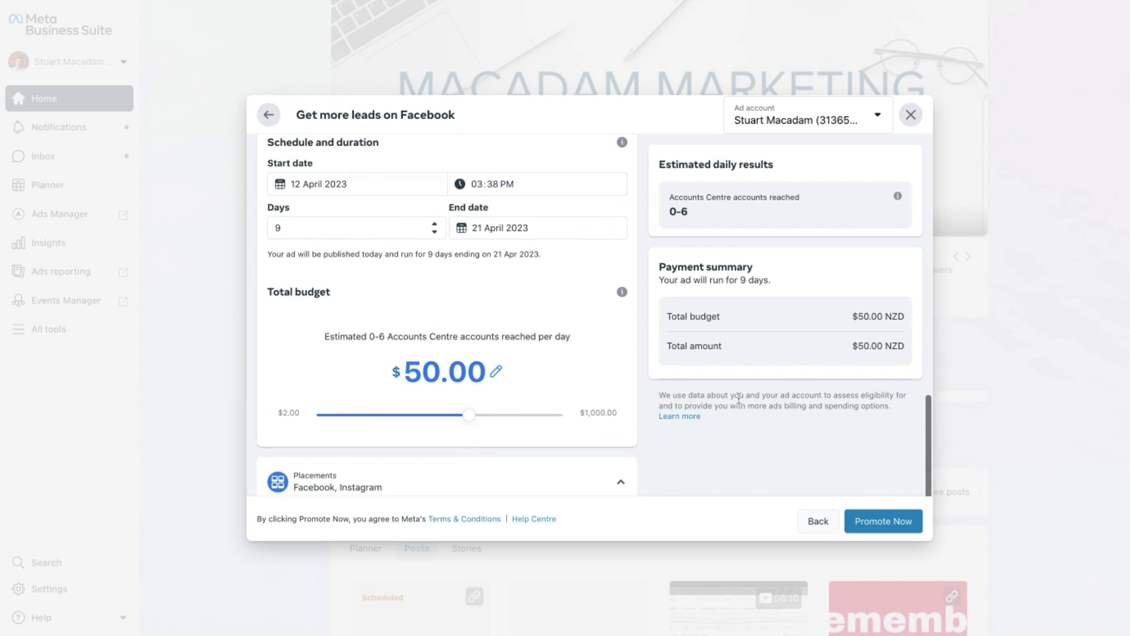
scroll(817, 322, up, 10)
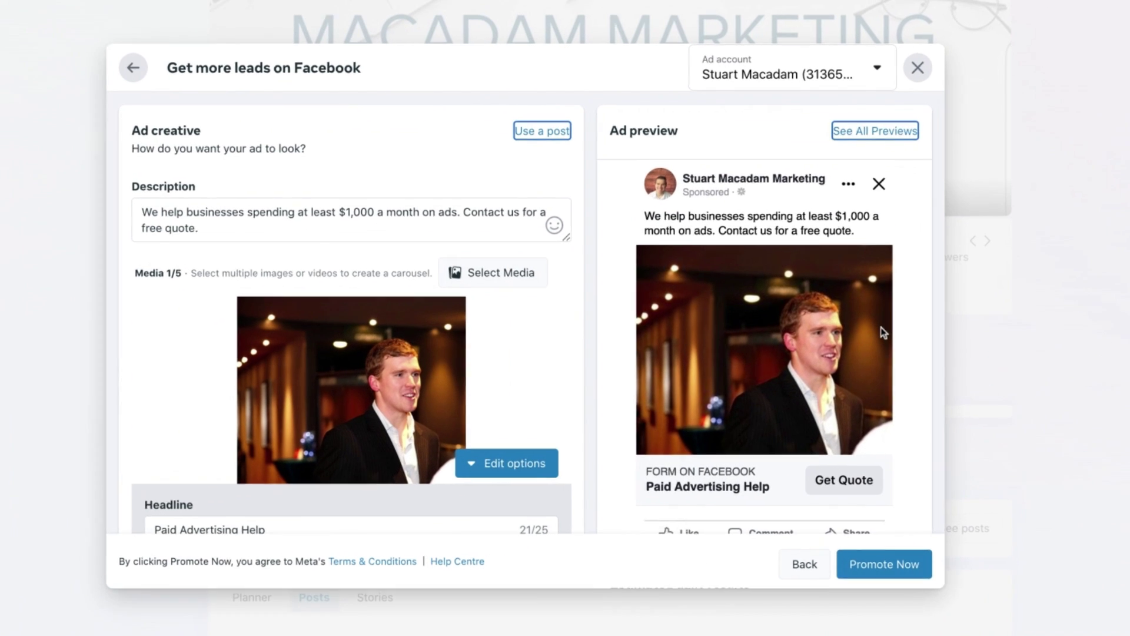
scroll(847, 265, down, 1)
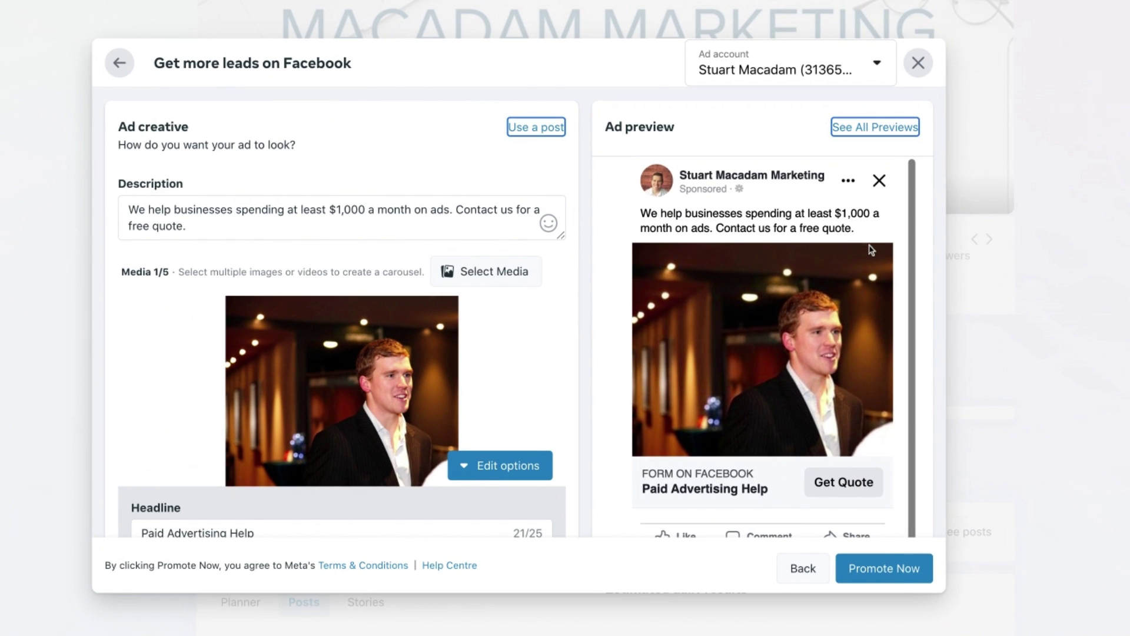
scroll(474, 335, down, 2)
scroll(542, 330, down, 3)
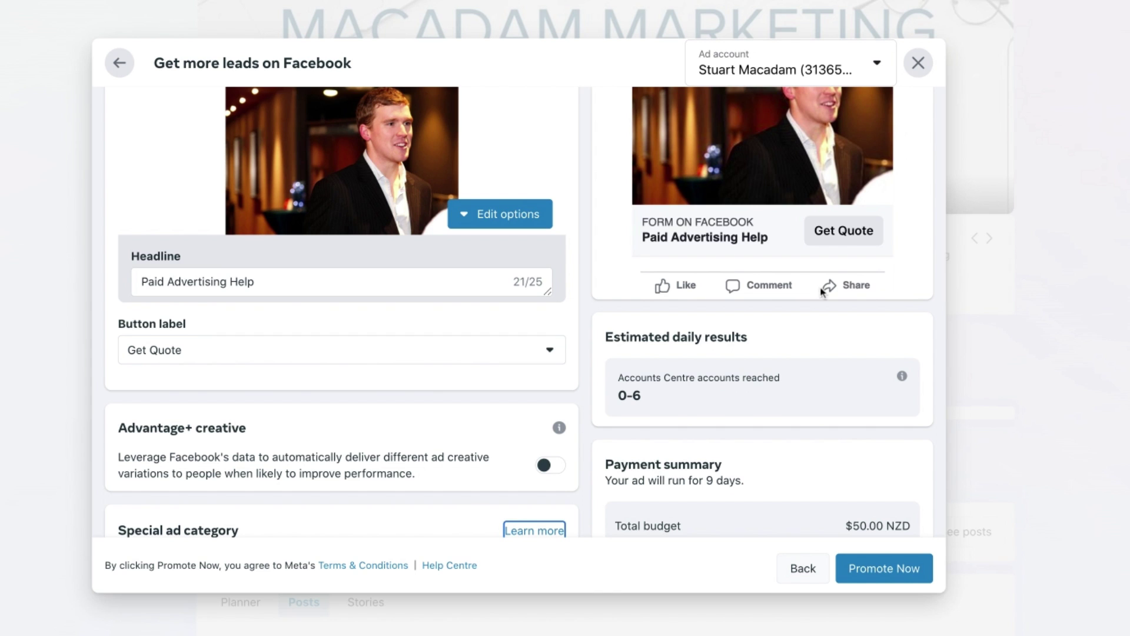
scroll(886, 220, up, 2)
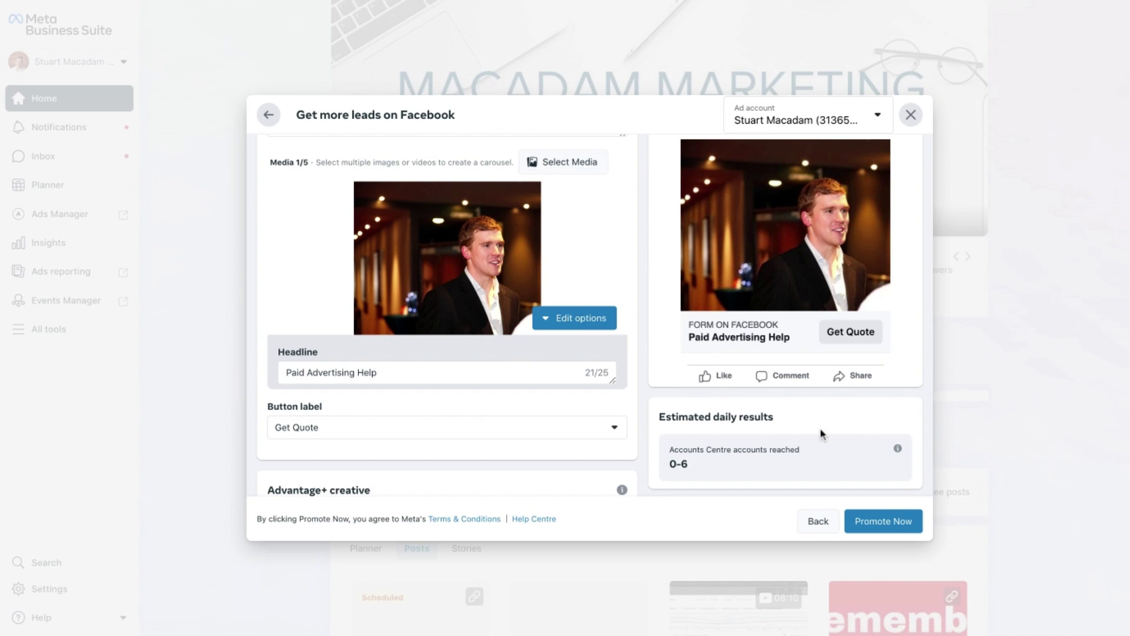
click(882, 521)
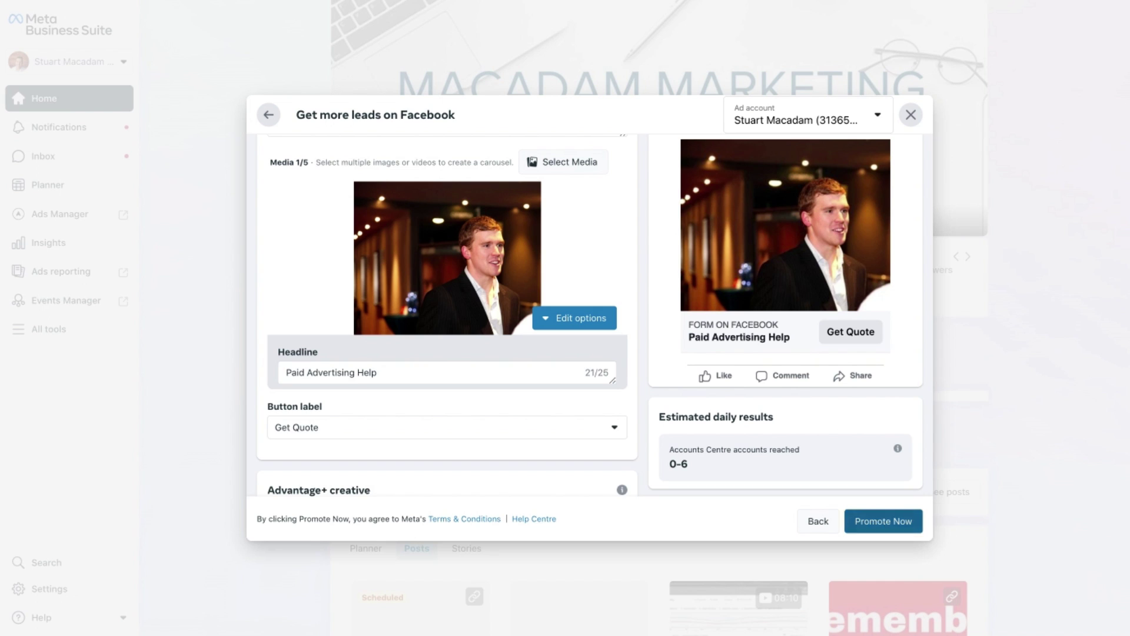